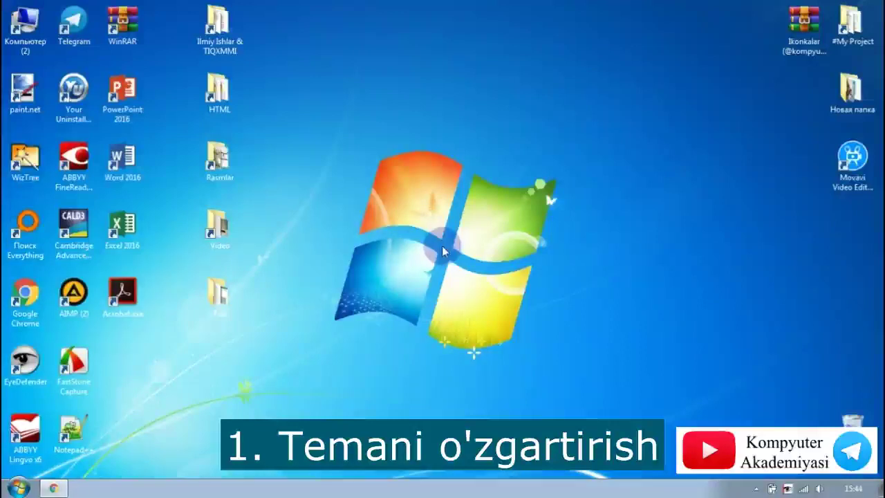
Apply the Windows 7 Aero theme in the desktop's personalization settings, then minimize the window
right_click(402, 181)
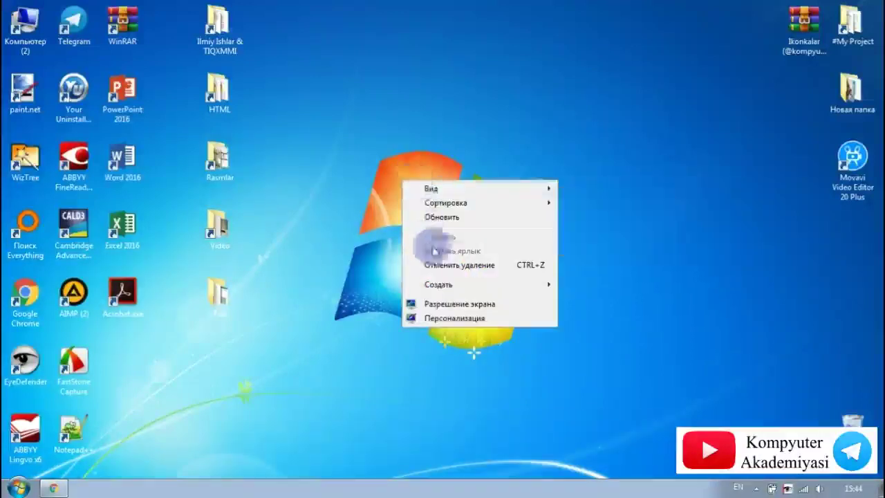
click(441, 319)
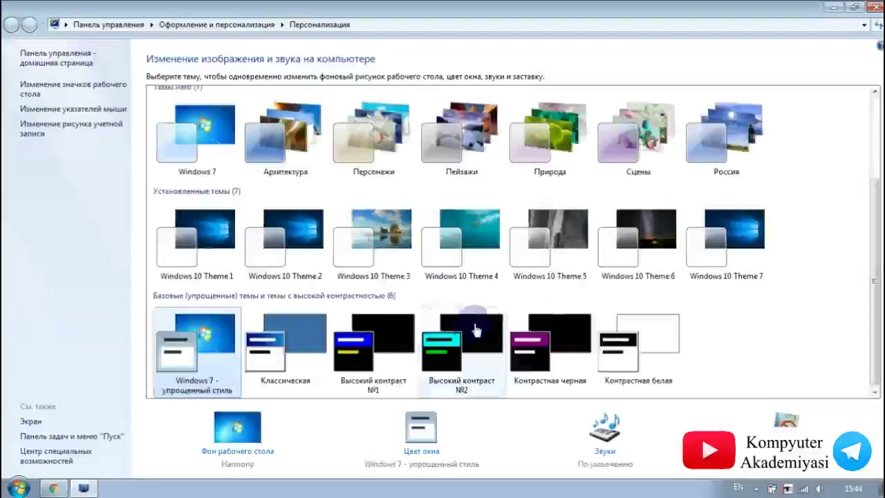
scroll(855, 221, up, 1)
scroll(877, 193, up, 2)
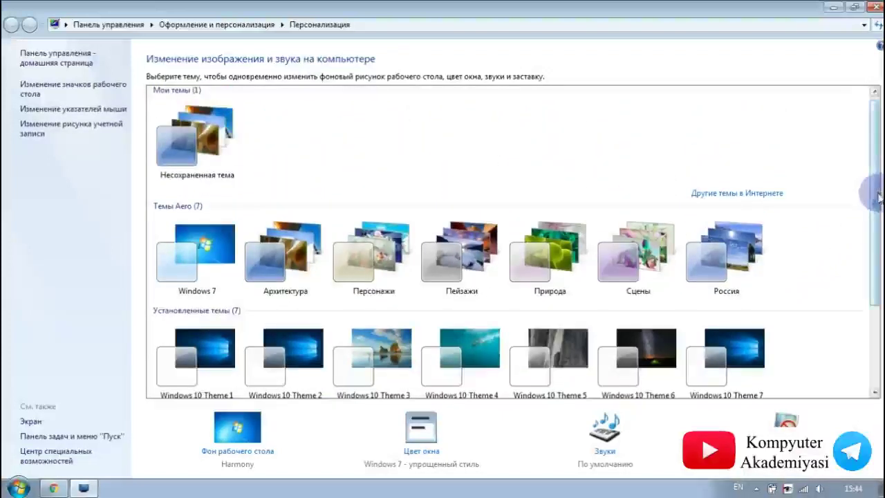
drag(875, 204, 875, 222)
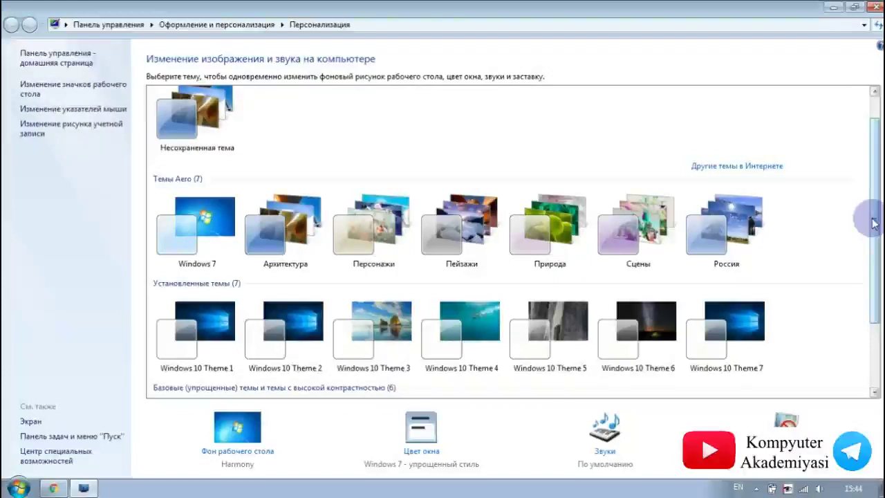
click(196, 237)
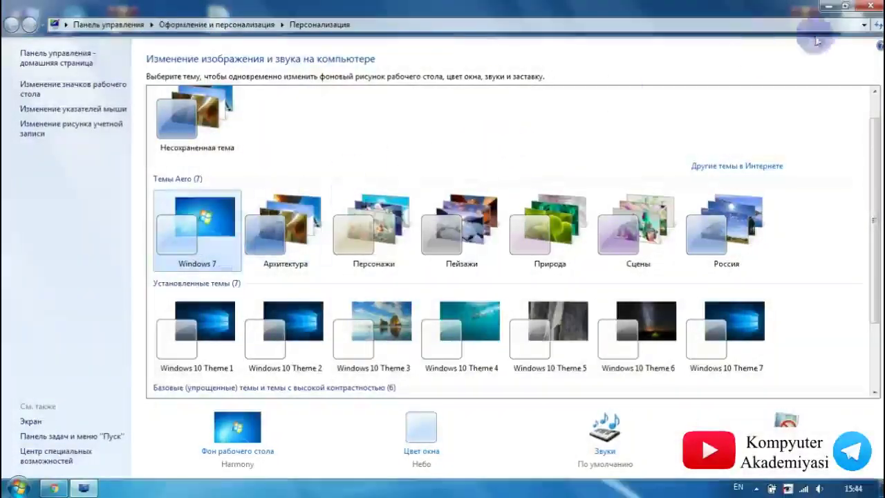
click(833, 6)
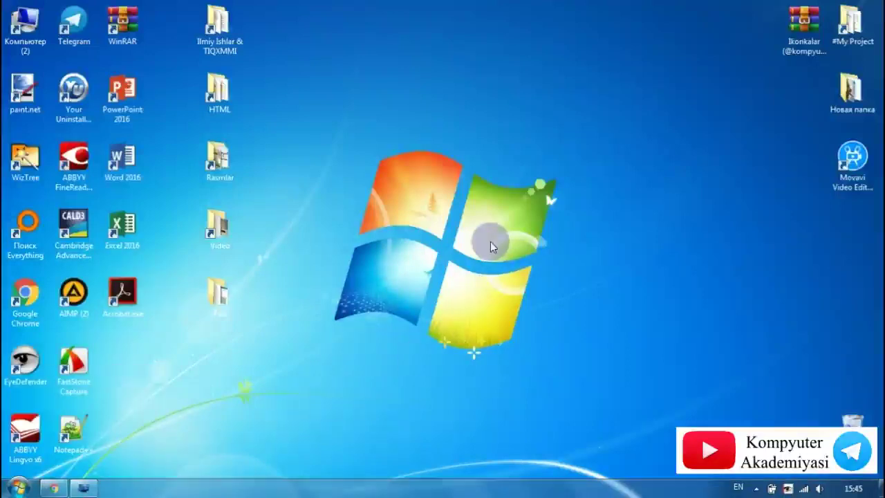
Switch to Chrome and open the nature (Природа) wallpaper category on wallpapershome.ru
mouse_move(54, 488)
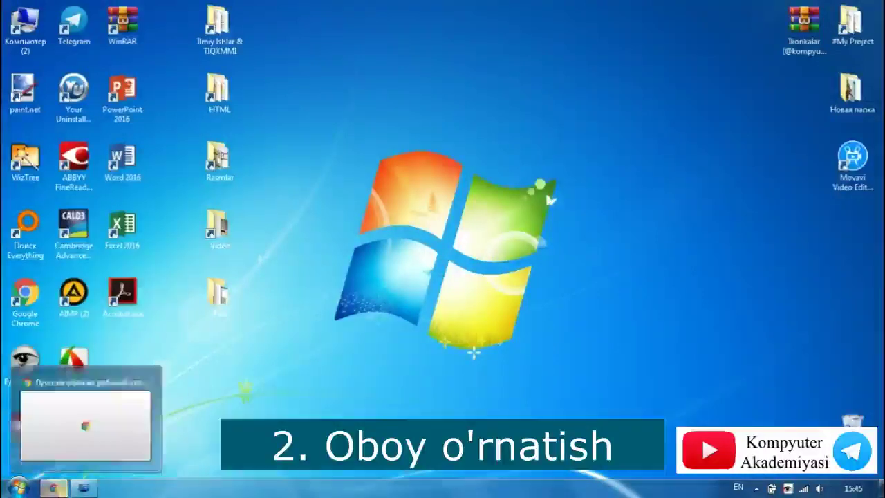
click(85, 423)
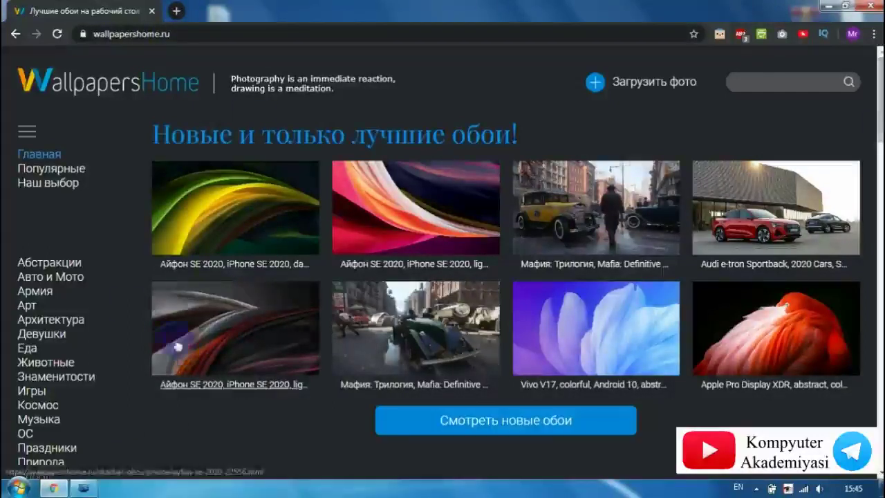
scroll(114, 308, down, 2)
scroll(113, 294, up, 2)
scroll(113, 273, down, 2)
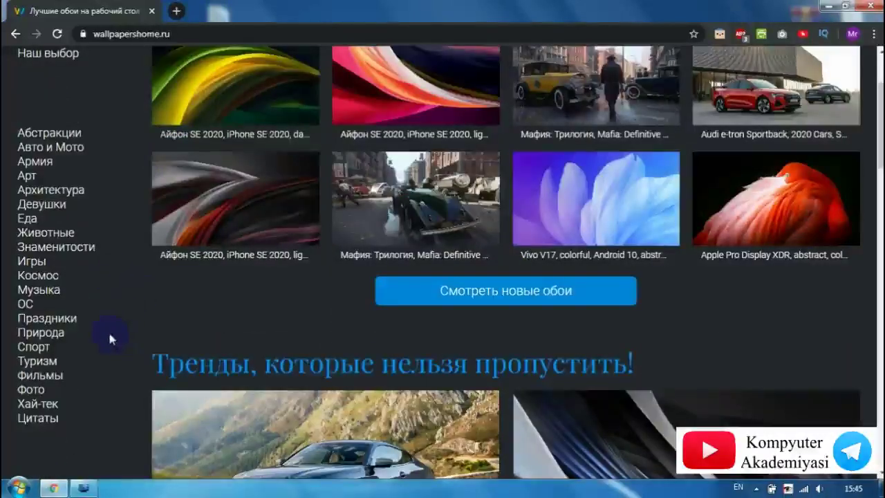
click(55, 337)
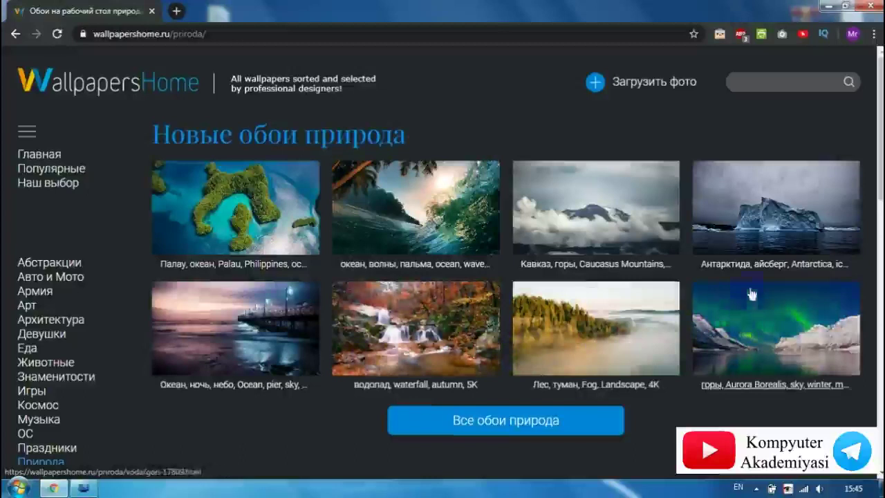
Open the Antarctica iceberg wallpaper's page and bring up its download sizes
click(636, 351)
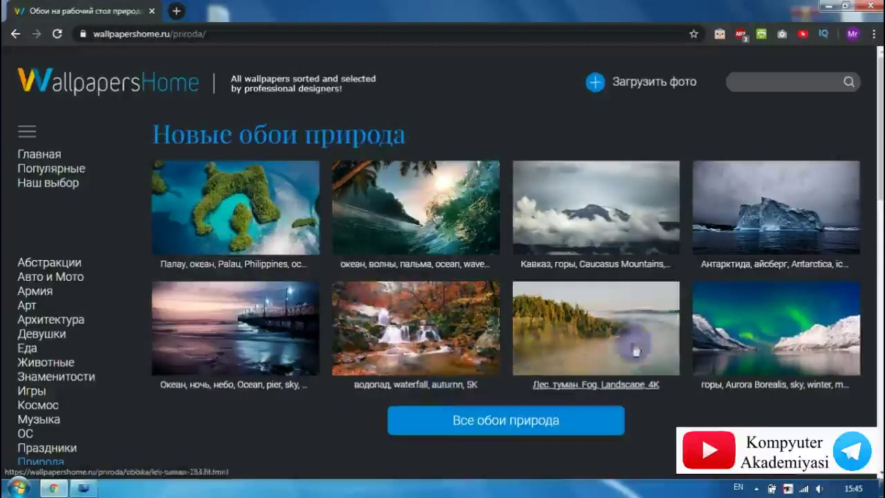
click(785, 204)
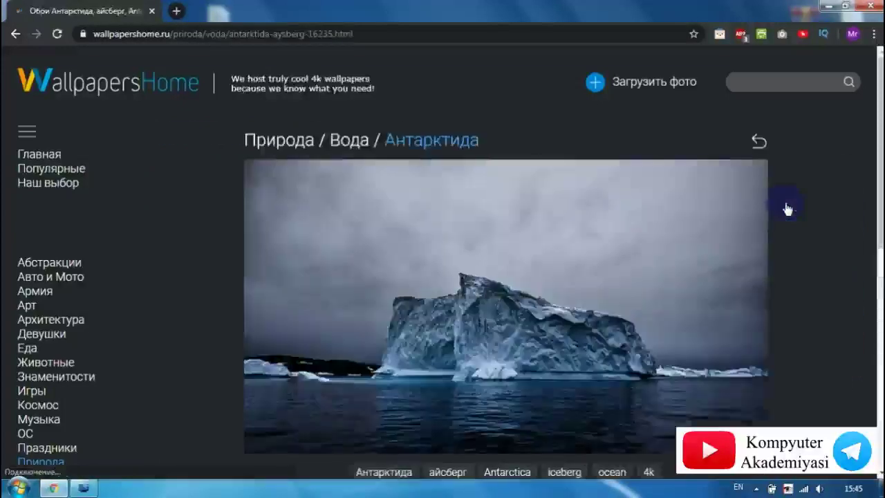
scroll(818, 208, down, 3)
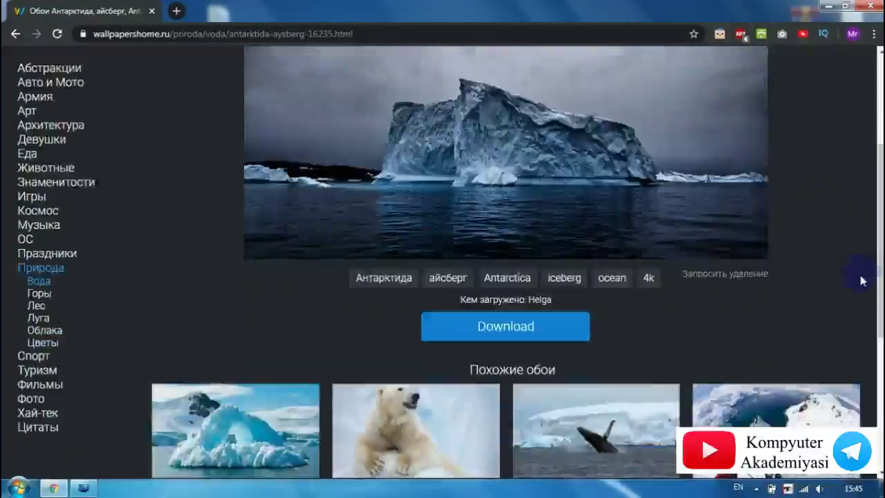
mouse_move(489, 341)
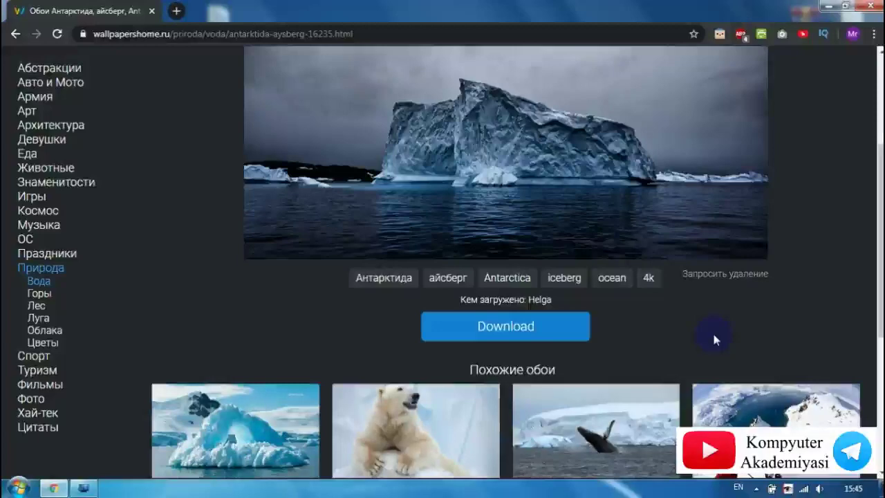
Minimize the browser and check the display's resolution in the Windows screen settings
click(831, 6)
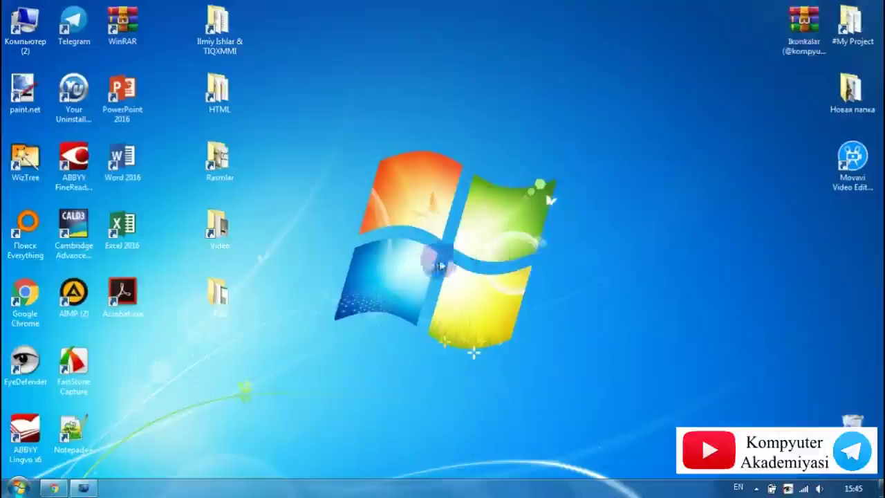
right_click(527, 209)
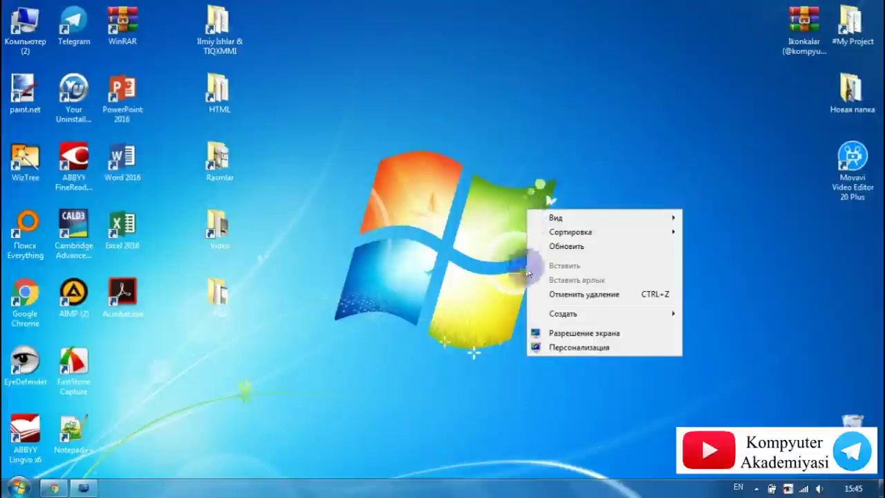
click(545, 333)
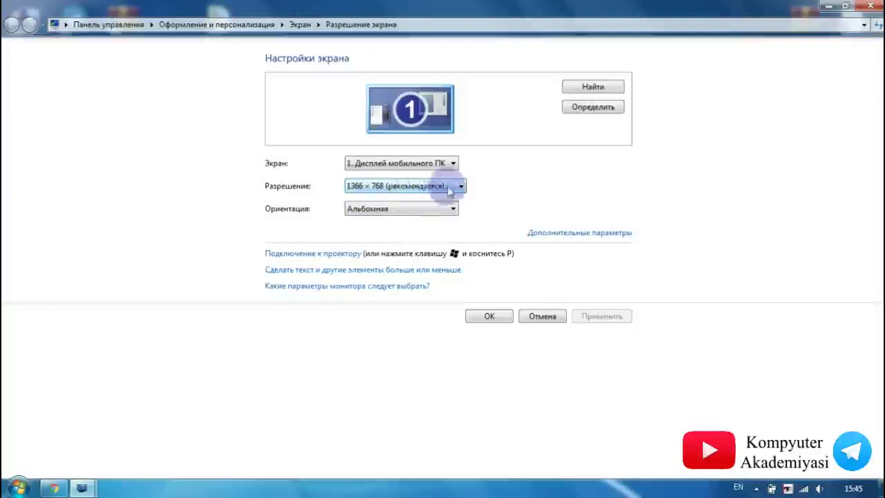
click(828, 7)
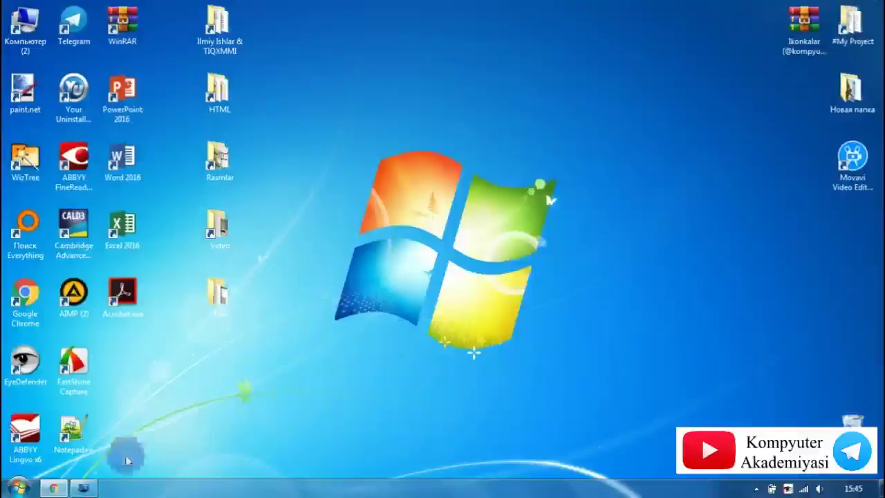
Return to Chrome and download the iceberg wallpaper in the 2K size, 2560x1440
key(alt+Tab)
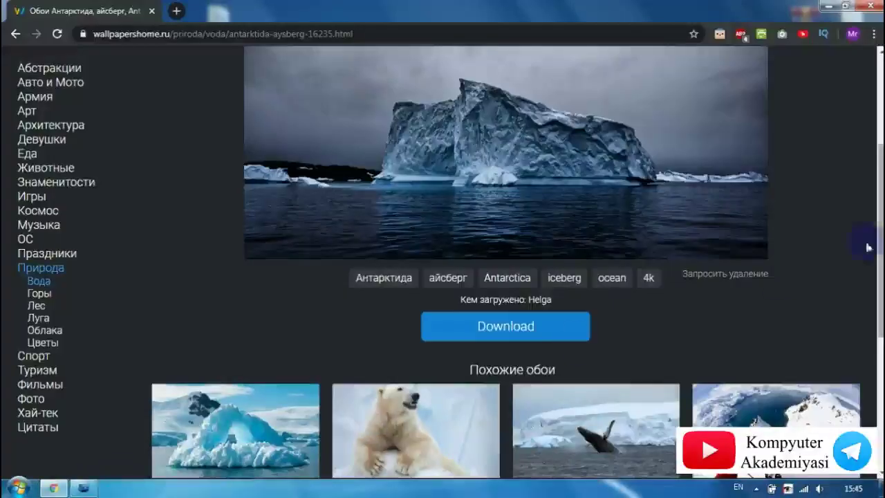
mouse_move(542, 336)
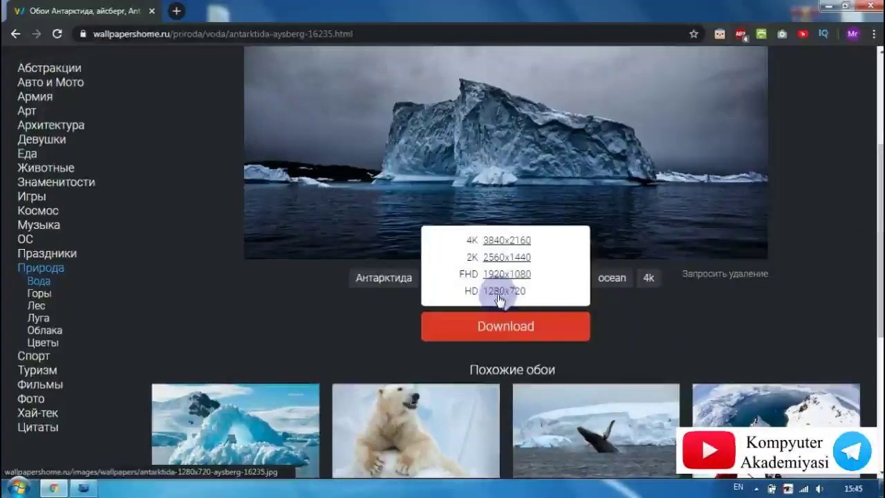
click(515, 259)
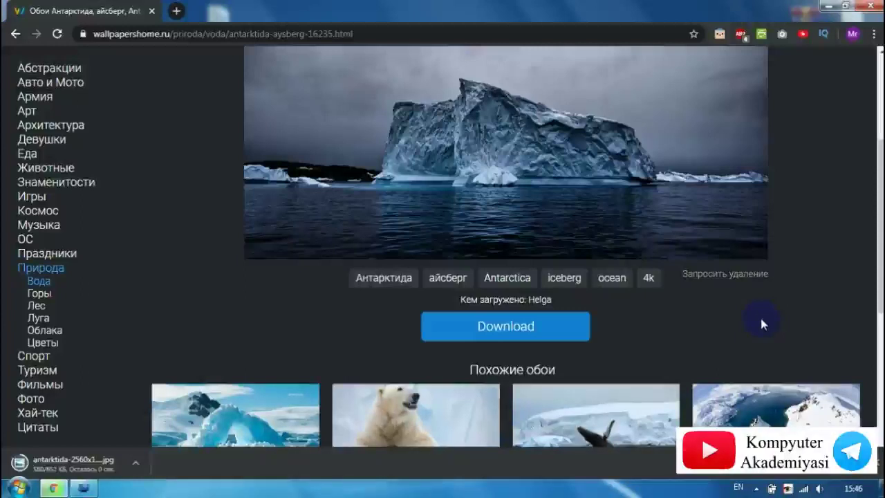
Open the downloaded iceberg image in Windows Photo Viewer and set it as the desktop background, then return to the desktop
click(117, 463)
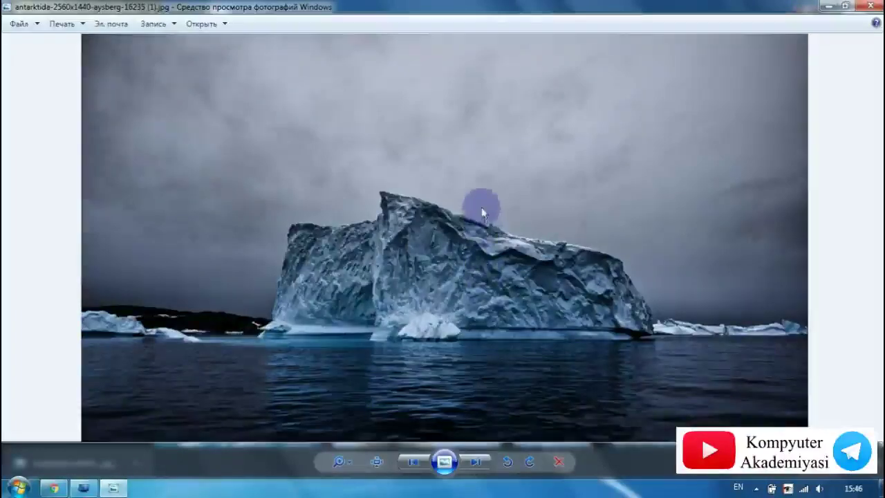
right_click(482, 208)
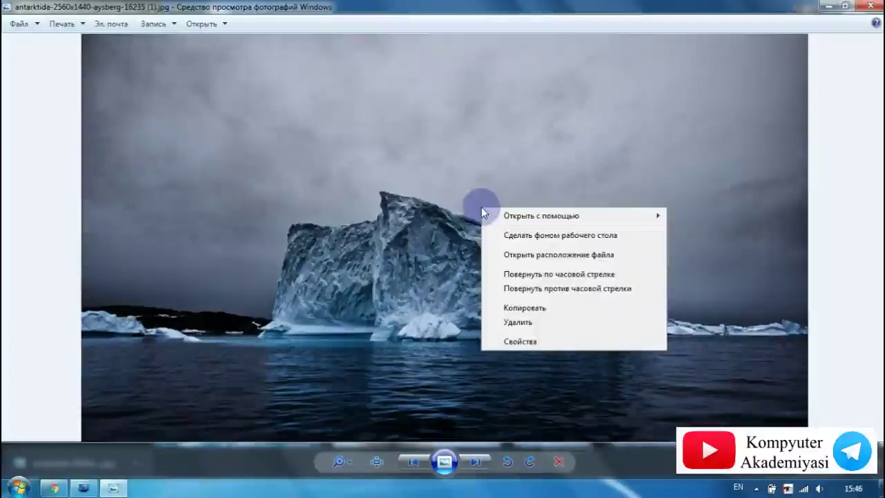
click(524, 233)
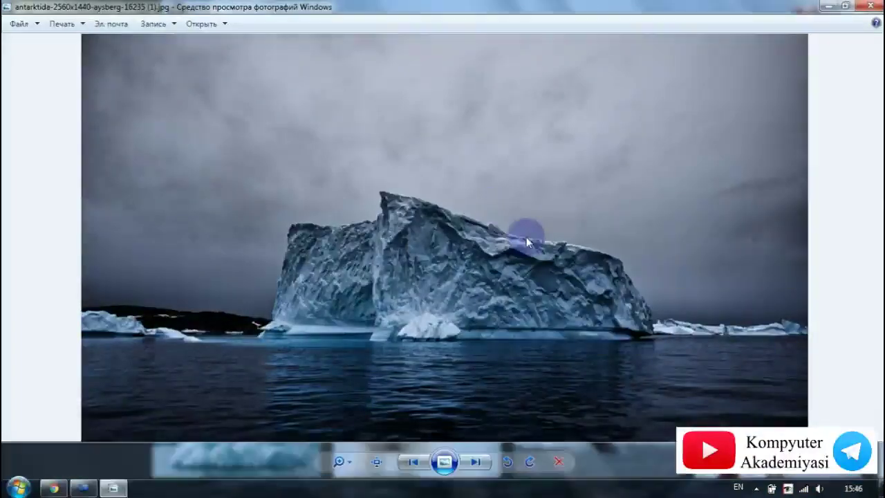
click(877, 5)
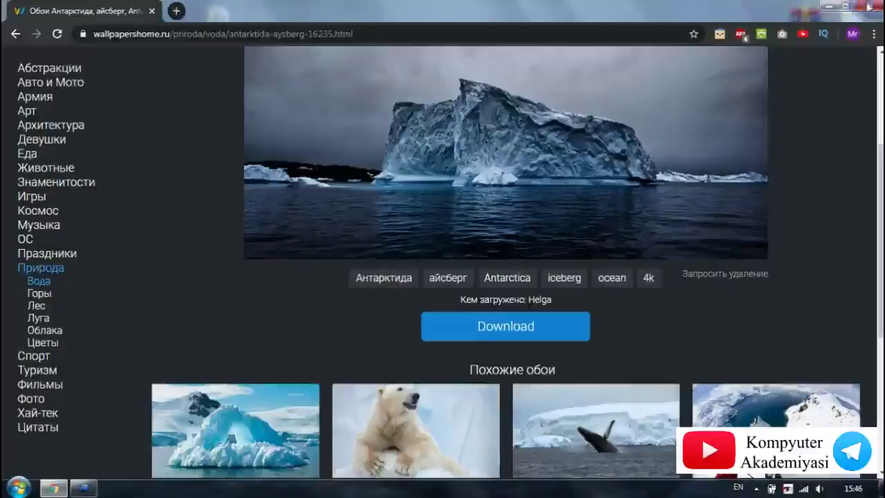
click(824, 8)
right_click(515, 187)
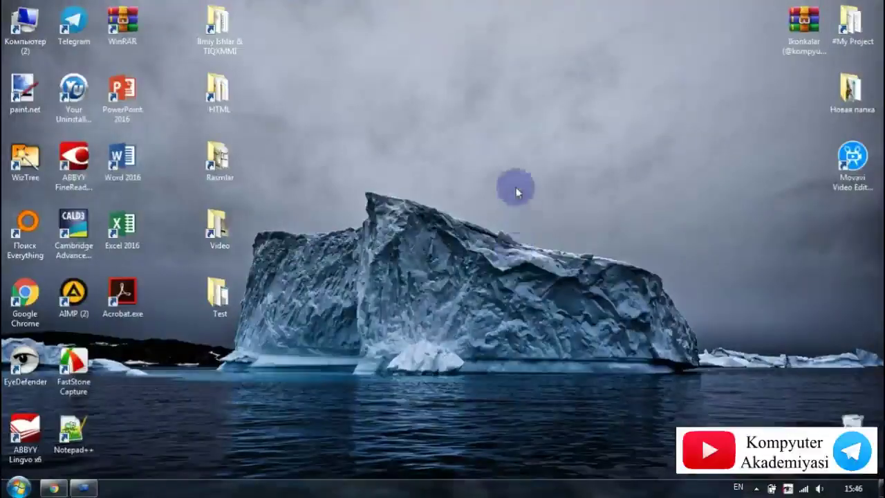
click(552, 227)
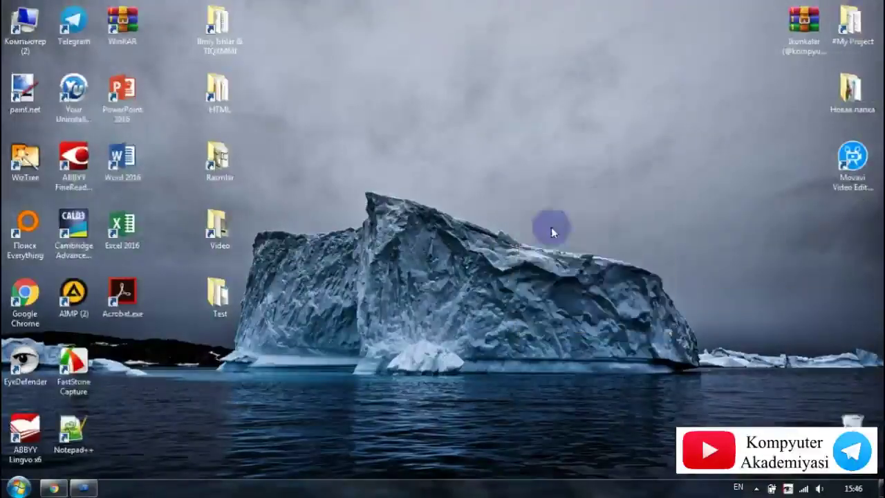
right_click(429, 307)
click(409, 315)
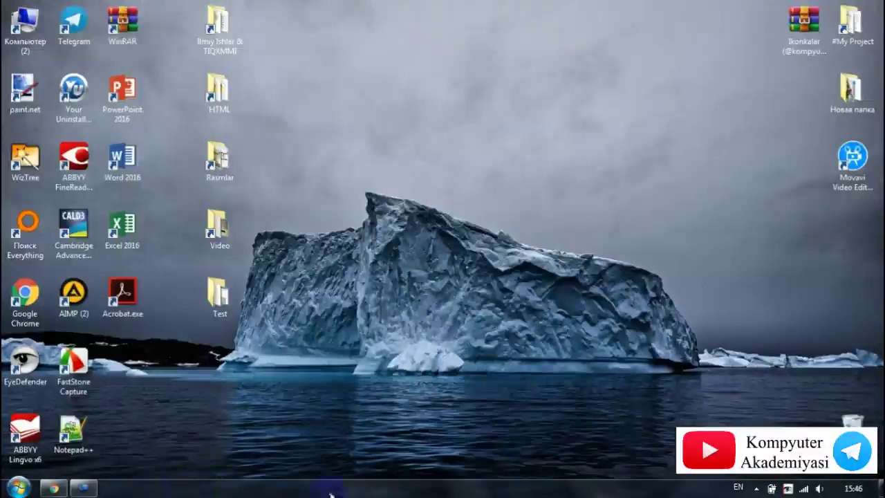
right_click(421, 256)
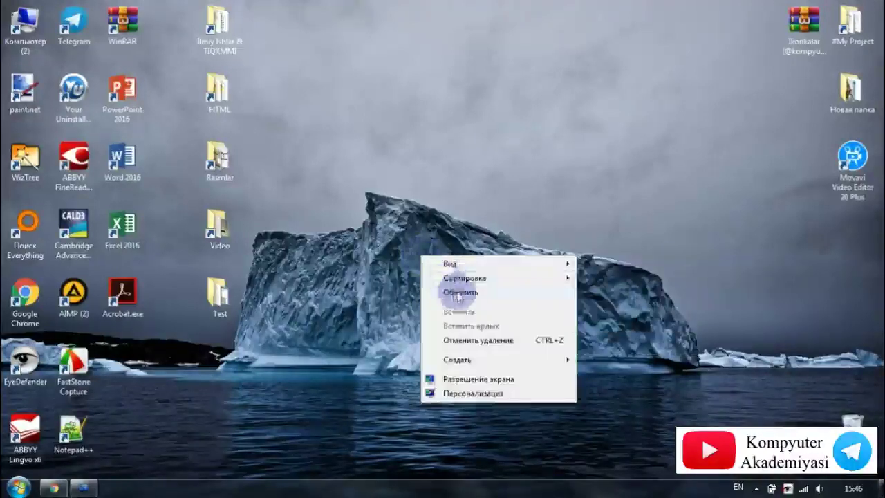
click(462, 304)
Open the window color settings from a maximized Personalization window and choose the chocolate (Шоколадный) color
right_click(435, 269)
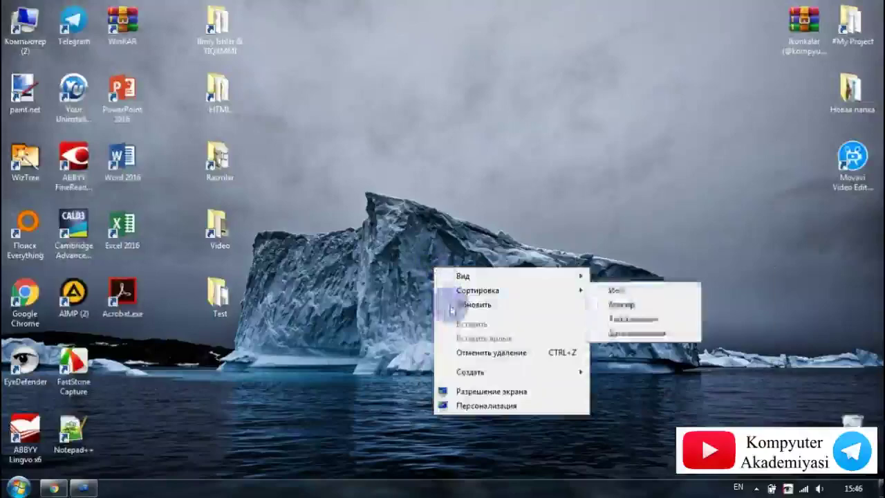
click(477, 412)
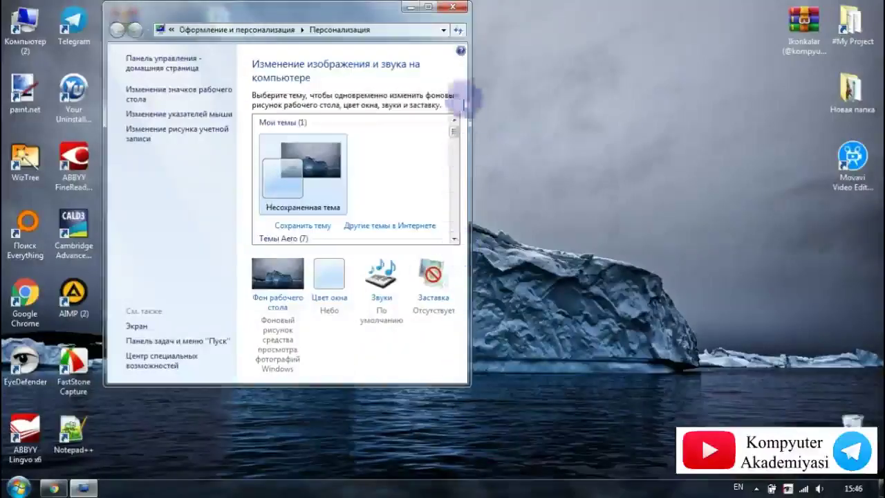
click(428, 7)
click(420, 422)
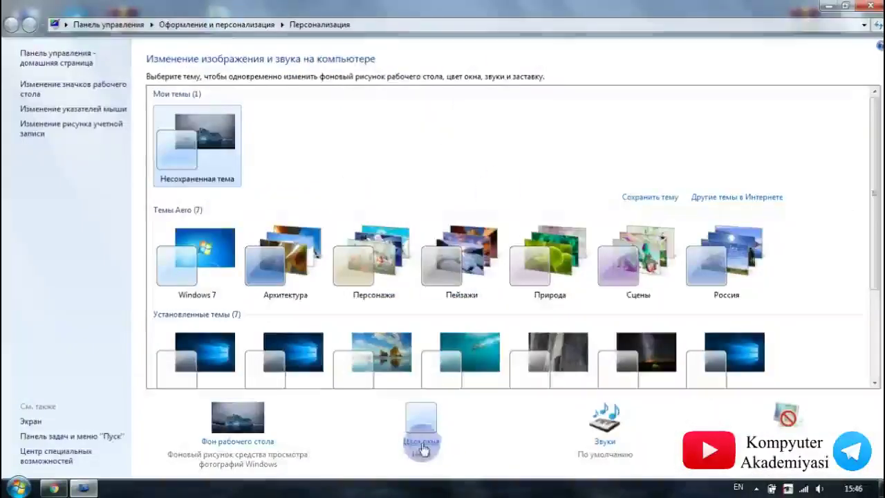
click(507, 150)
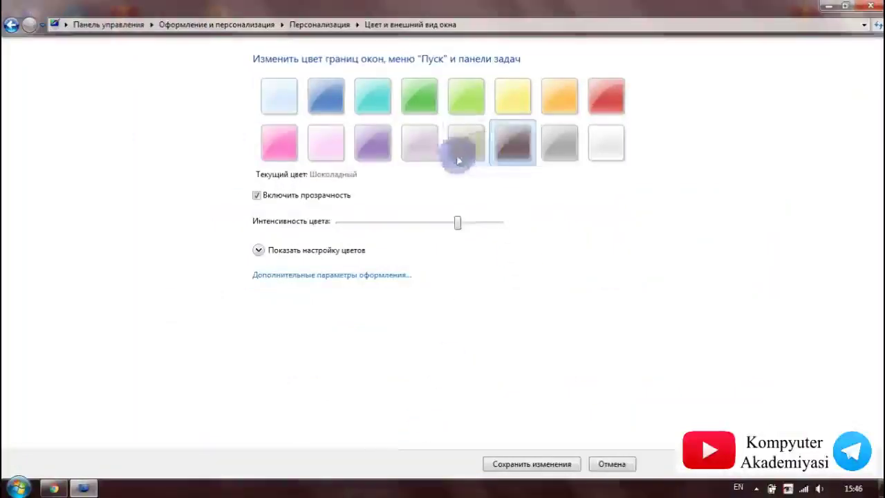
click(563, 139)
click(512, 155)
Lower the window color intensity to about a quarter of its range, and turn transparency off and back on
click(461, 229)
drag(459, 229, 380, 222)
click(320, 195)
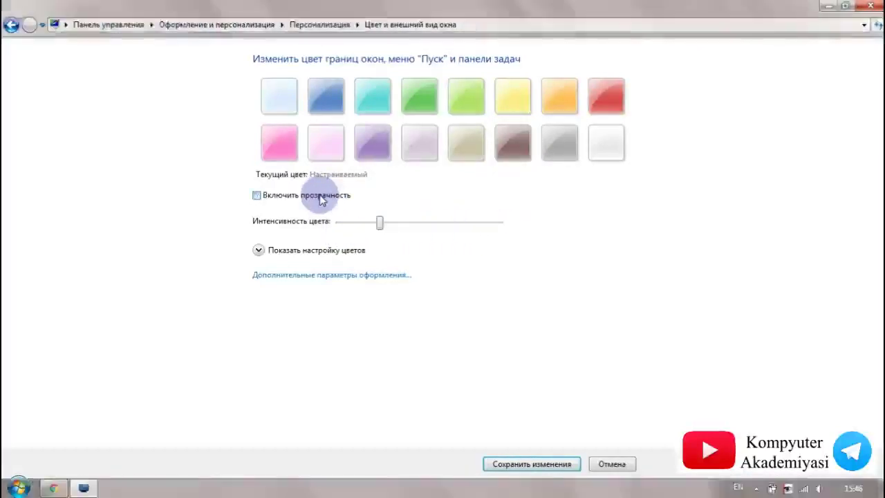
click(320, 196)
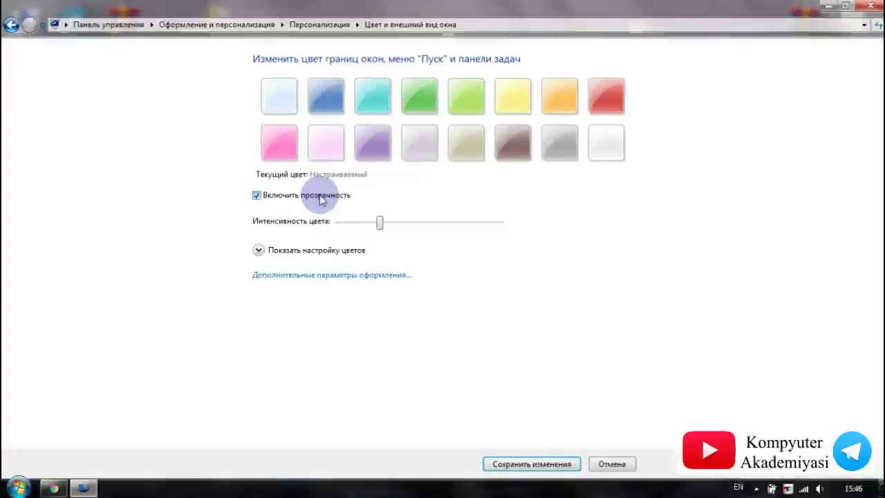
Show the color mixer, raise the window color intensity slightly, save the changes, and return to a refreshed desktop
click(320, 254)
mouse_move(381, 221)
mouse_down()
mouse_move(470, 235)
mouse_move(388, 230)
mouse_up()
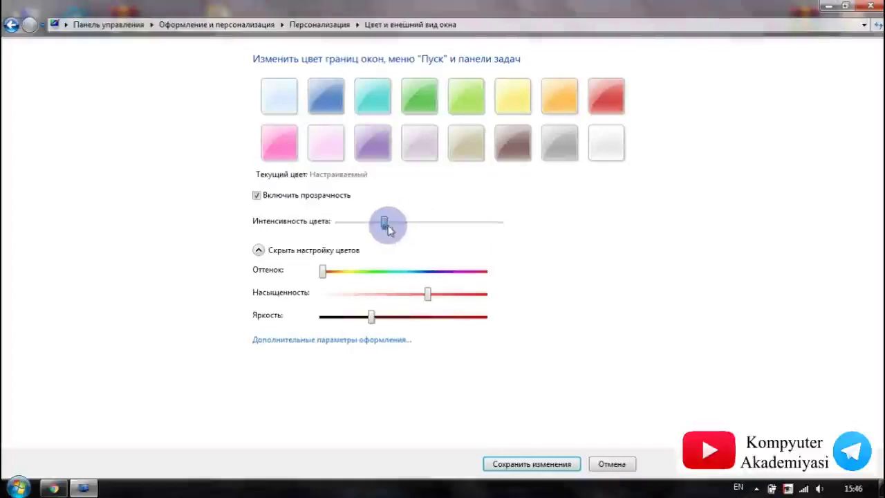
click(531, 464)
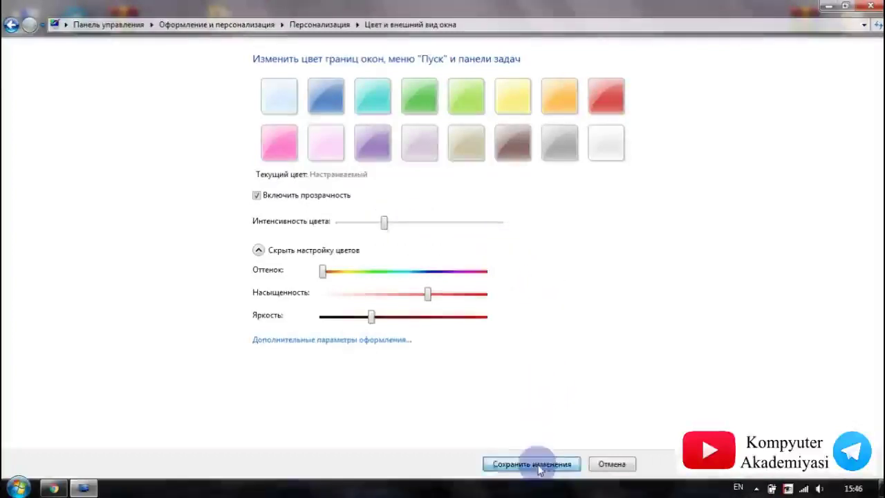
click(870, 6)
right_click(477, 181)
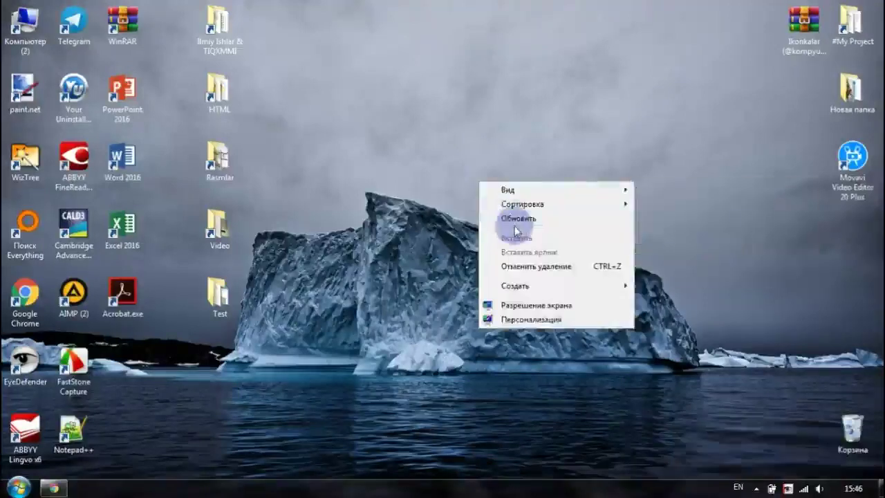
click(515, 227)
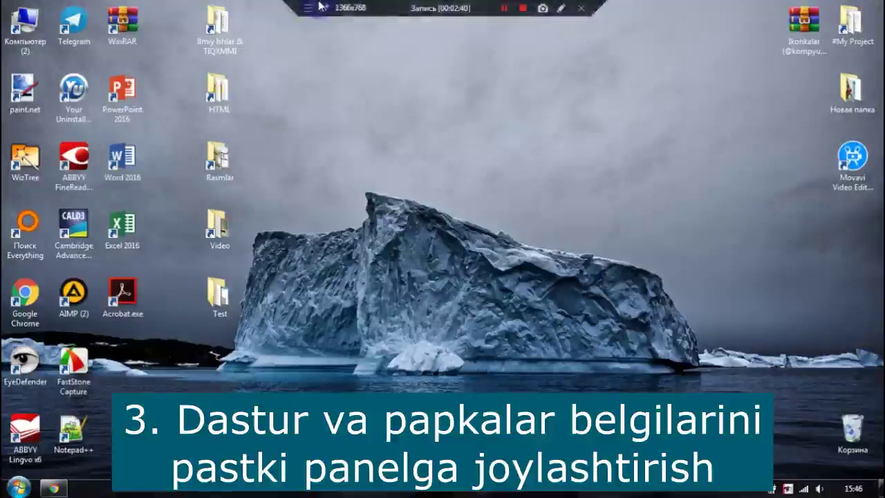
drag(17, 14, 445, 466)
right_click(447, 201)
click(462, 233)
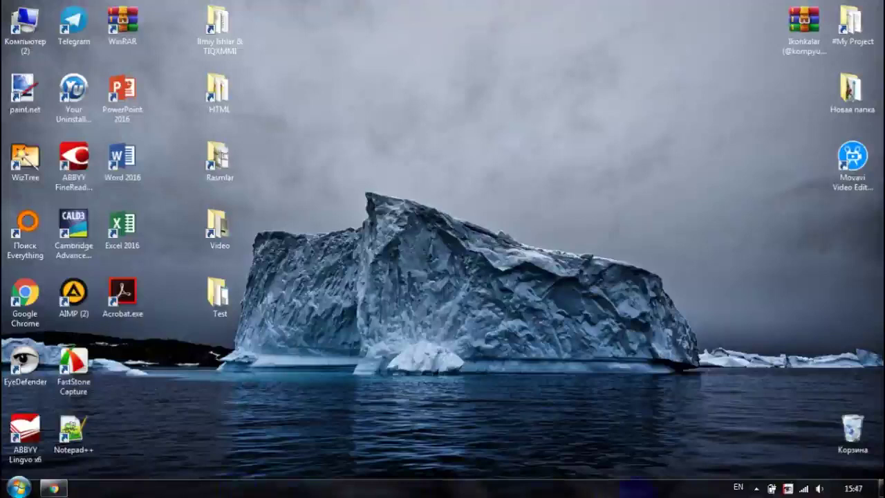
Add the Links (Ссылки) toolbar to the taskbar and unlock the taskbar
right_click(420, 495)
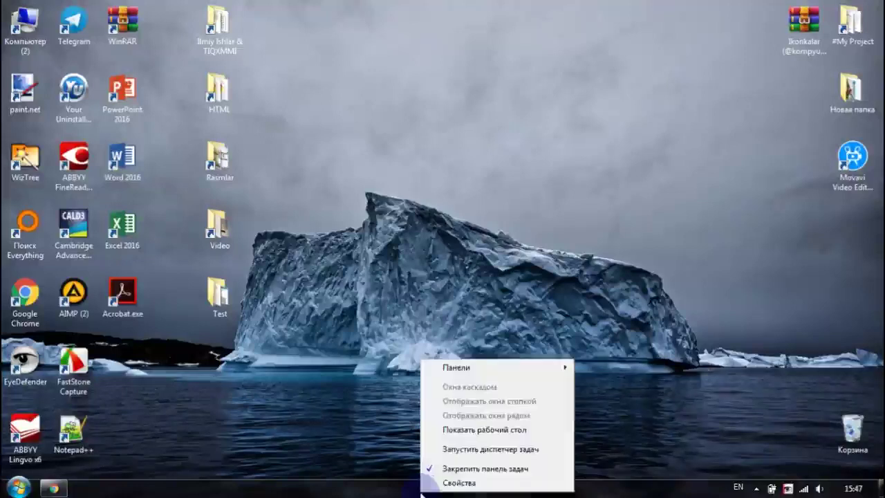
mouse_move(538, 369)
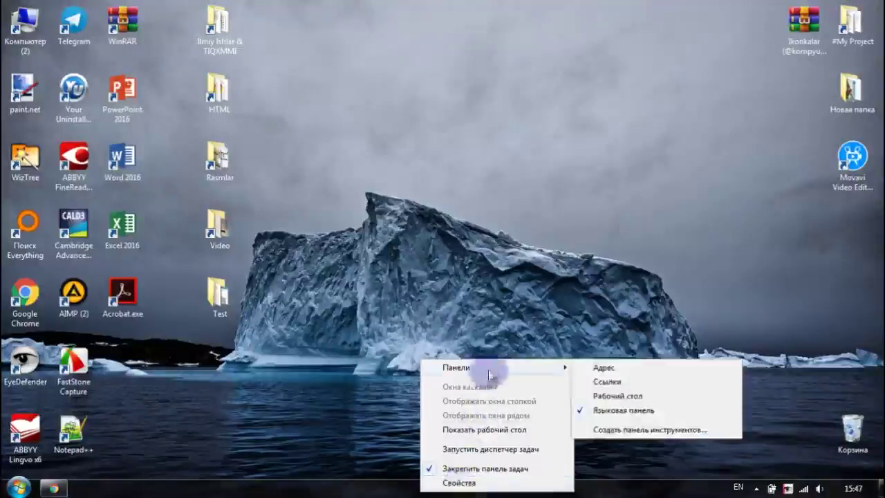
click(618, 382)
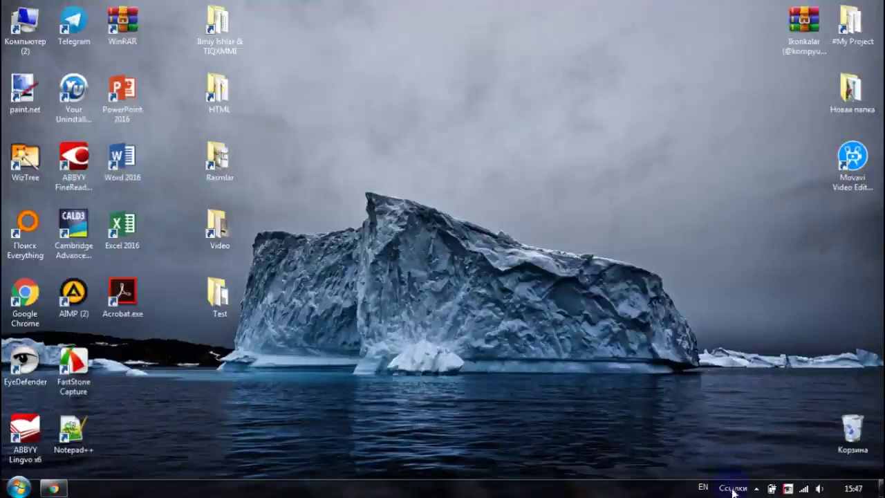
right_click(530, 491)
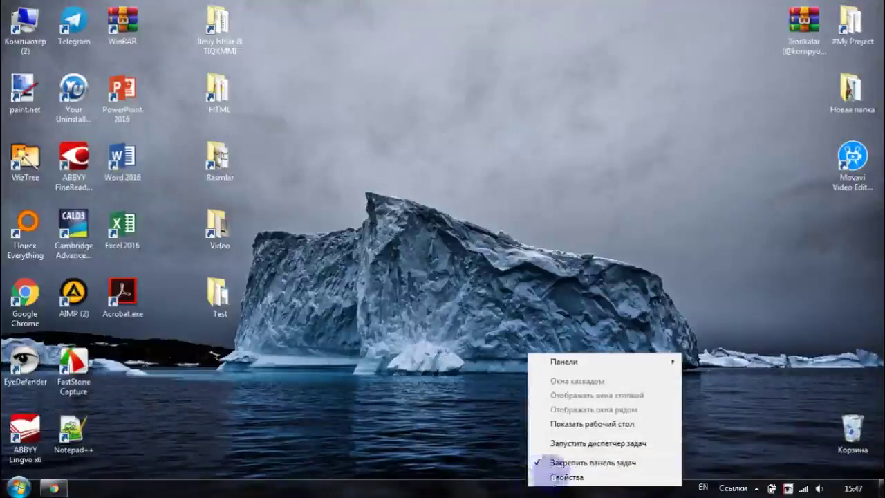
click(560, 463)
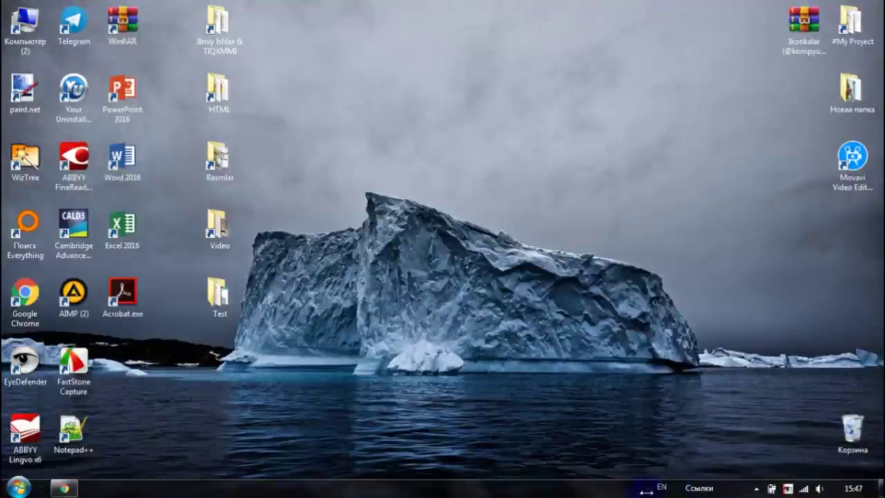
Float the language bar over the upper part of the desktop and extend the Ссылки toolbar along the taskbar toward the Chrome button
click(659, 489)
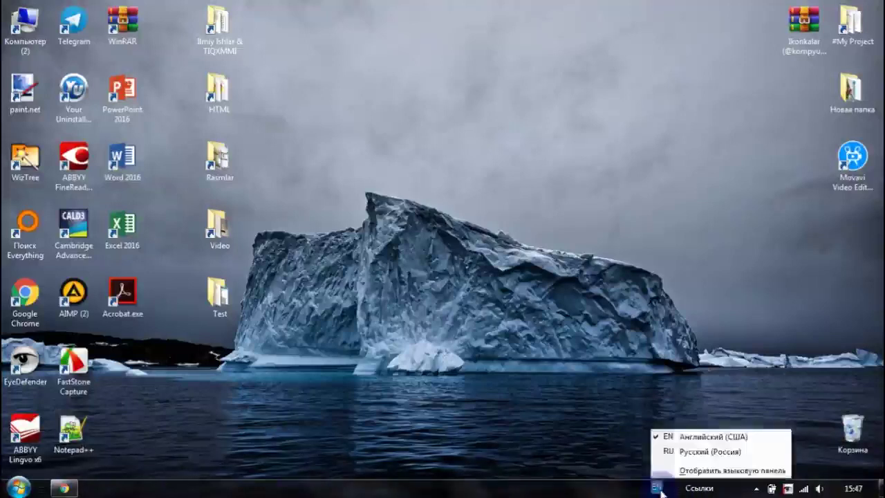
click(680, 475)
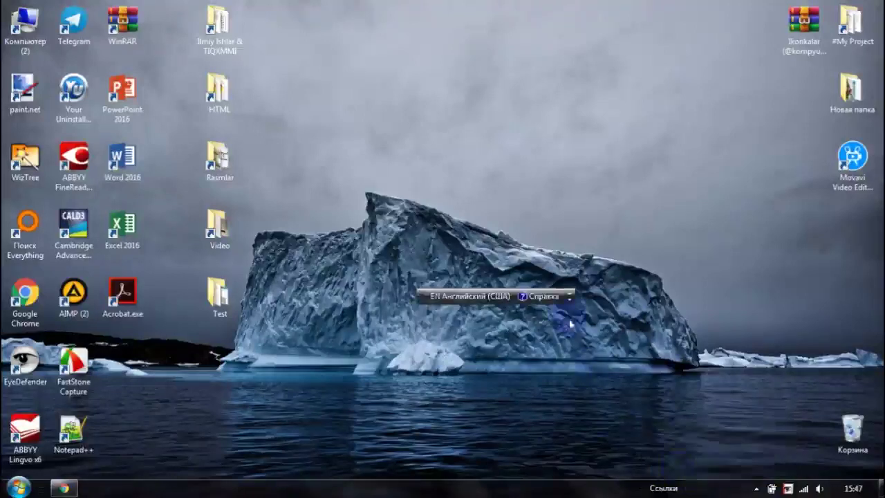
drag(421, 298, 588, 110)
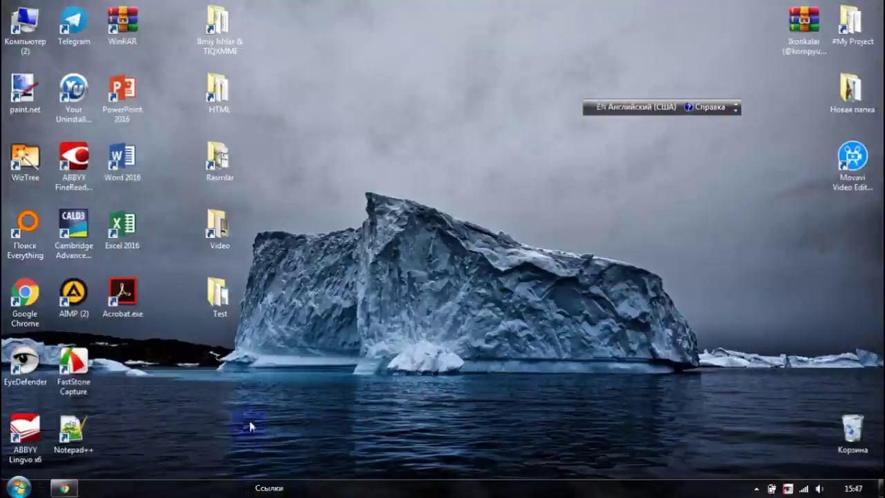
right_click(415, 213)
click(445, 242)
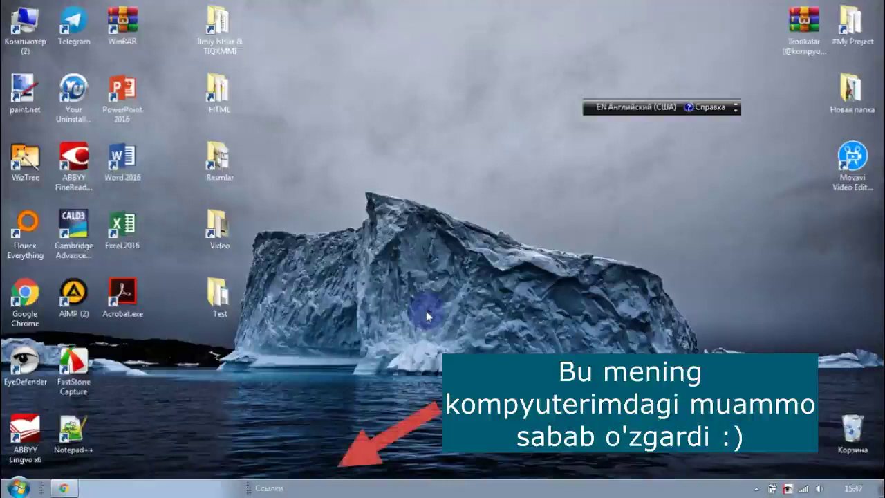
drag(218, 227, 159, 228)
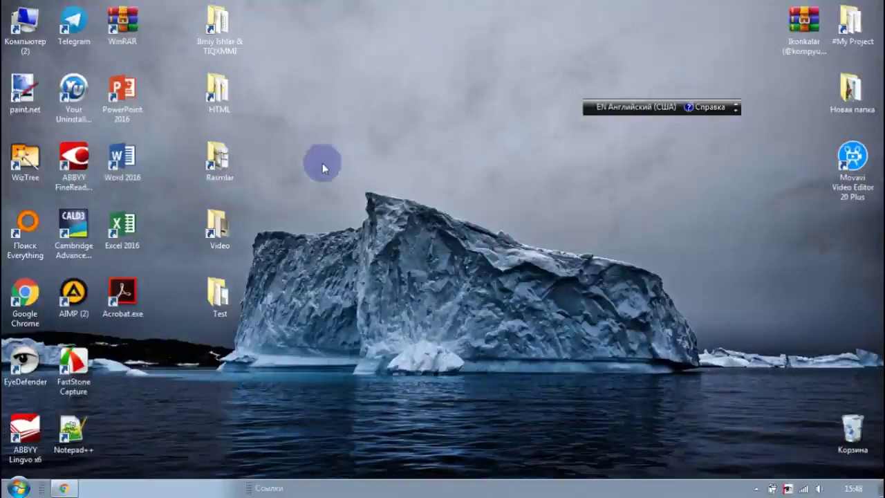
mouse_move(123, 158)
mouse_down()
mouse_move(217, 160)
mouse_move(124, 158)
mouse_up()
right_click(365, 153)
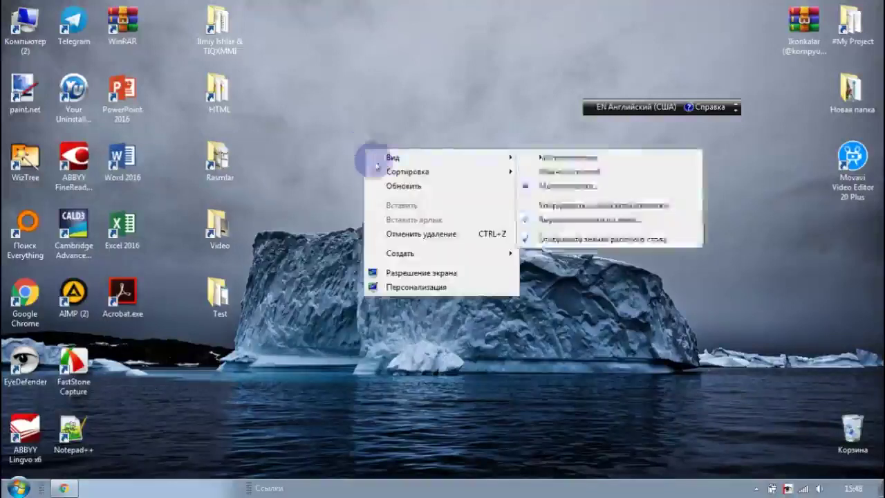
mouse_move(458, 259)
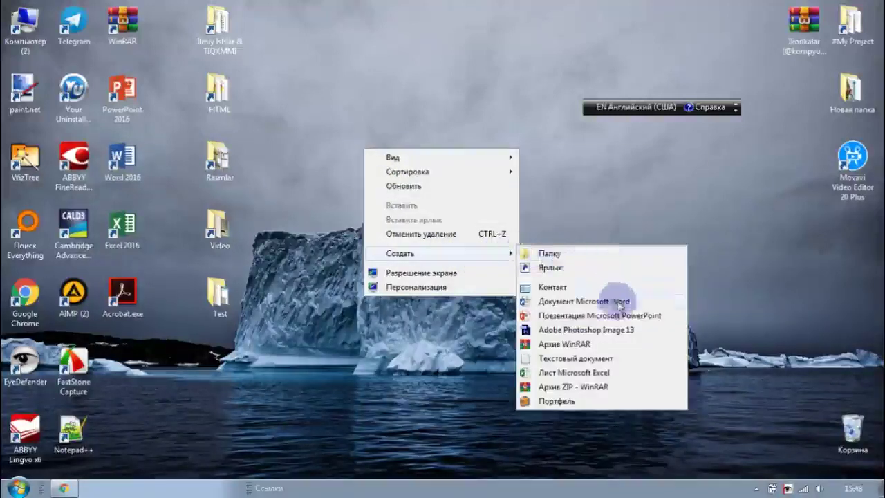
click(618, 302)
drag(310, 107, 423, 277)
drag(365, 166, 220, 296)
Delete the PowerPoint, Word and Excel 2016 shortcuts and the WinRAR shortcut from the desktop
drag(155, 213, 101, 78)
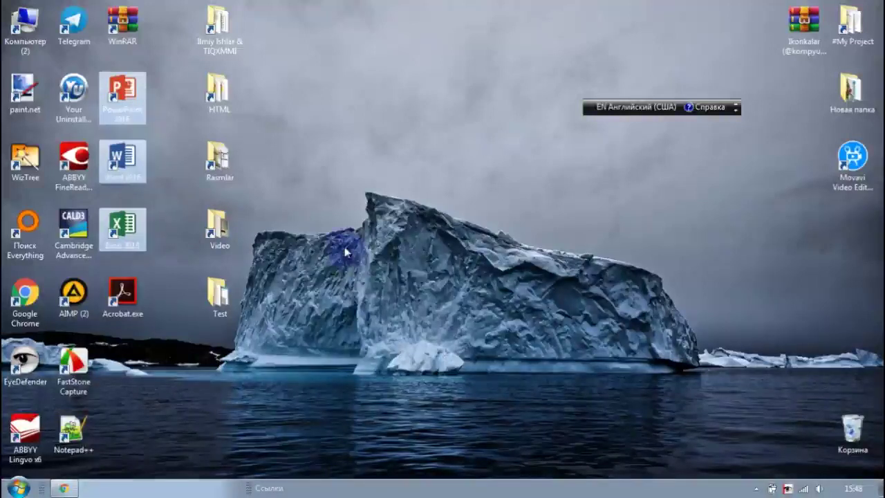
key(Delete)
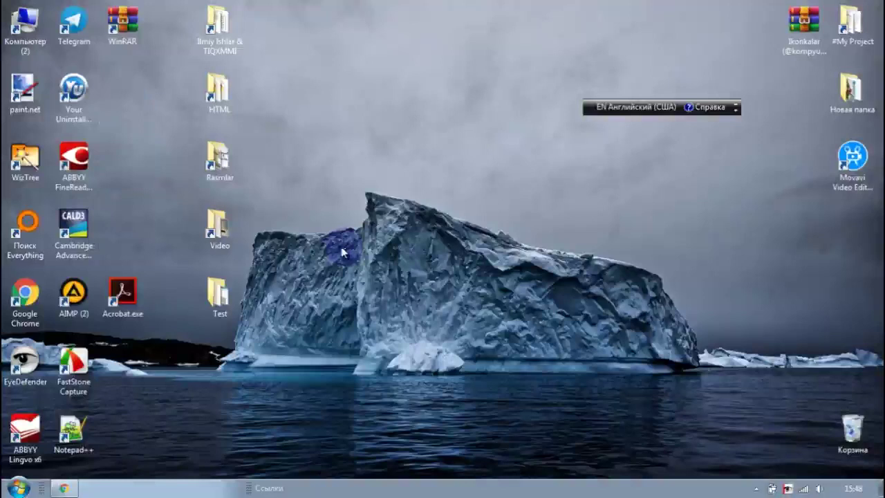
drag(123, 24, 403, 226)
drag(367, 157, 434, 279)
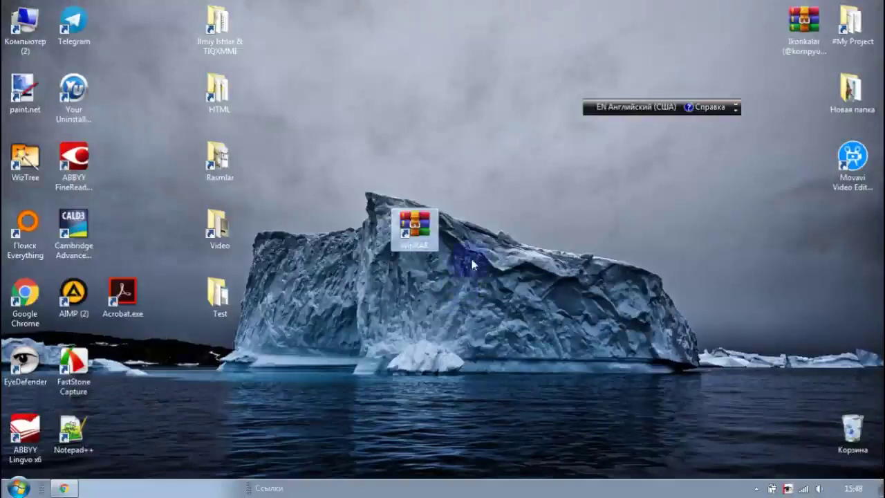
key(Delete)
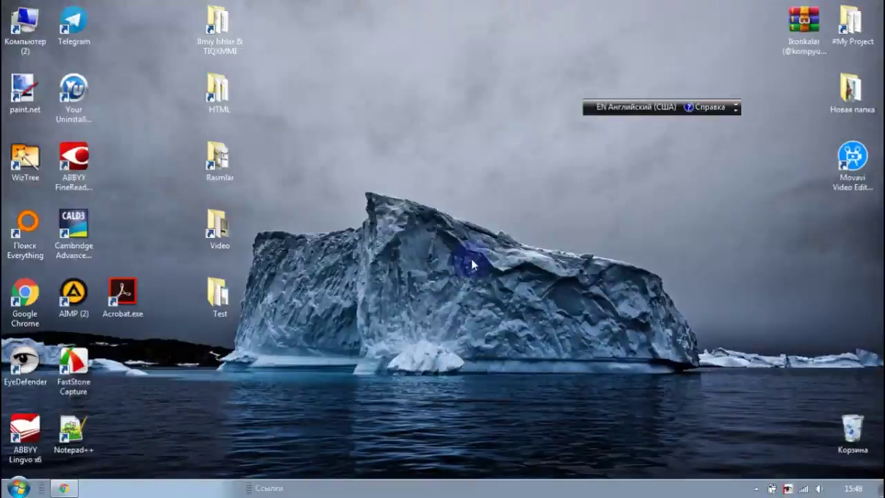
Place the Компьютер shortcut on the Ссылки toolbar, and hide the toolbar's title and its item labels
drag(38, 34, 329, 491)
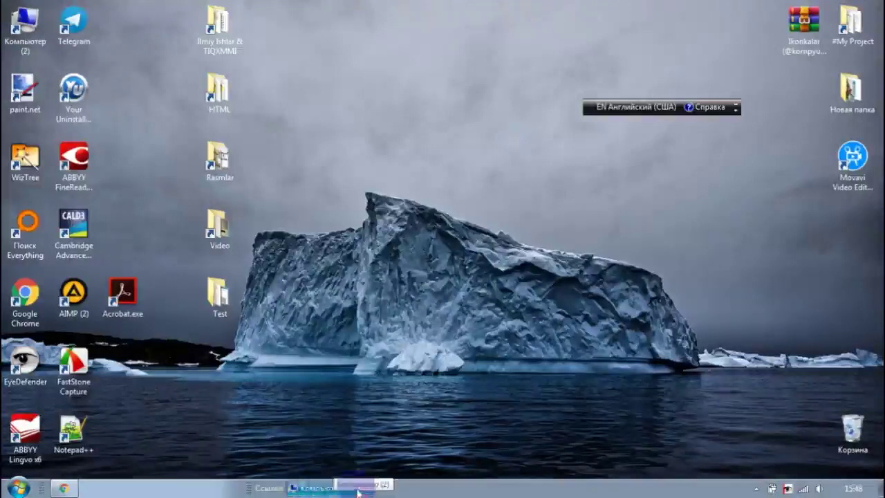
right_click(272, 492)
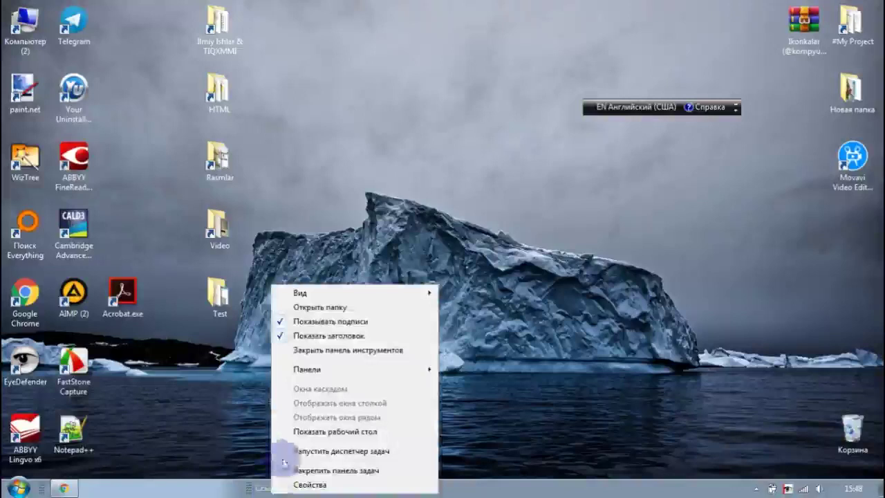
click(325, 336)
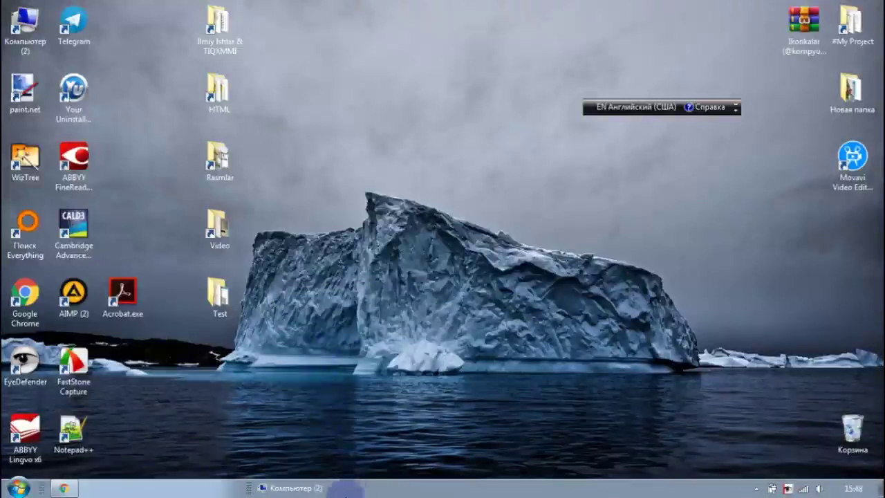
right_click(345, 491)
click(386, 333)
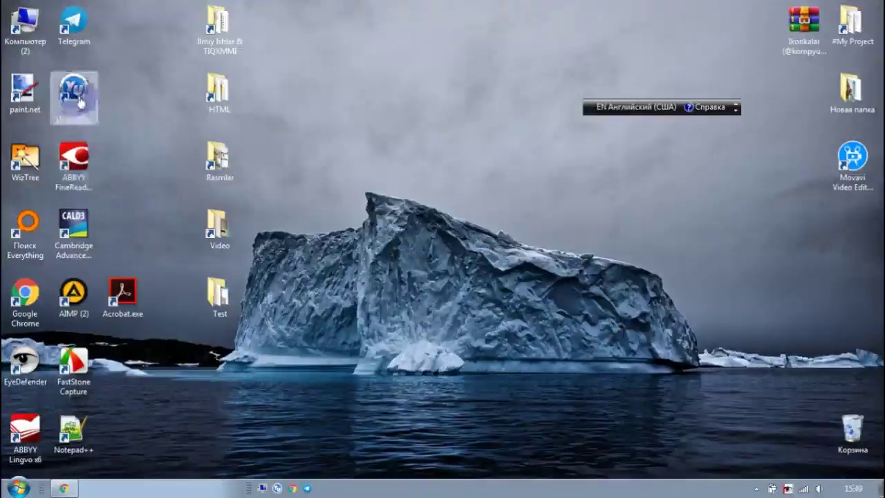
Add the remaining program shortcuts, such as ABBYY Lingvo, Cambridge, AIMP and WizTree, to the Ссылки toolbar and remove them from the desktop
double_click(25, 432)
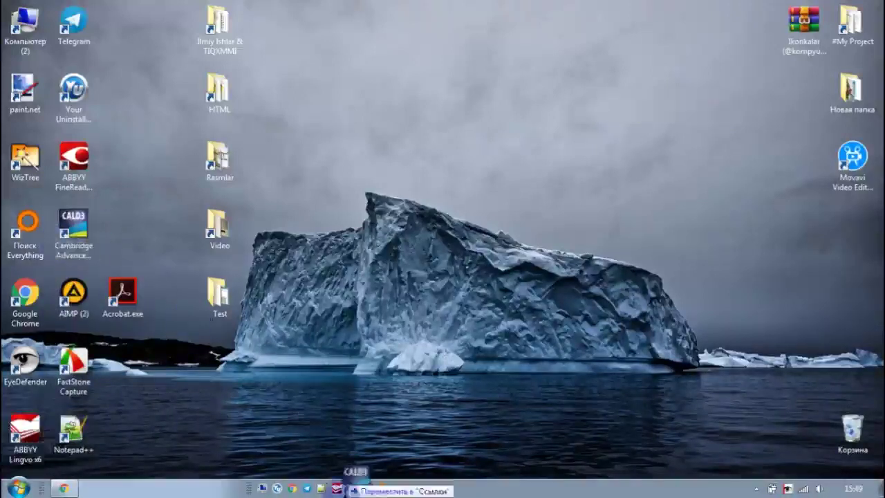
drag(178, 450, 14, 10)
right_click(78, 23)
click(103, 243)
drag(371, 456, 445, 404)
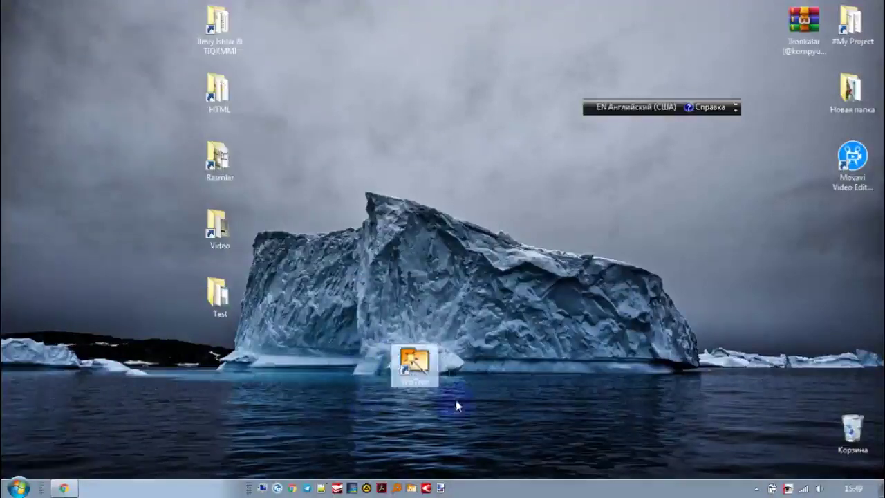
key(Delete)
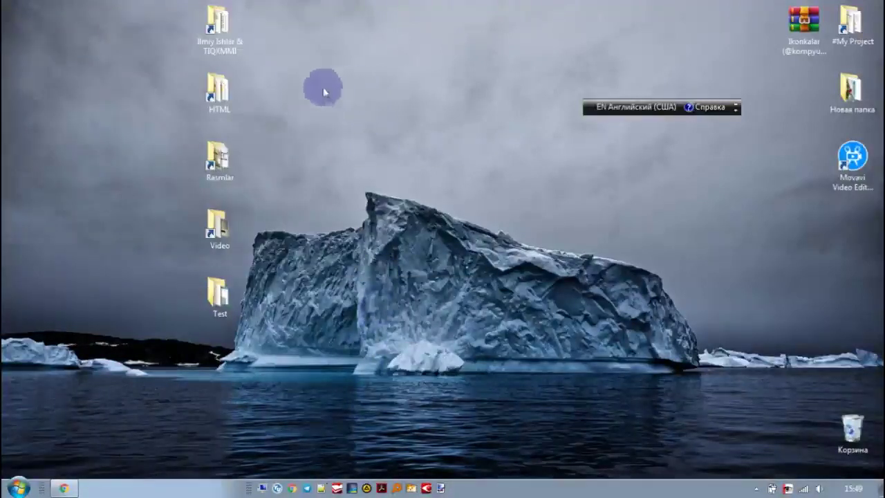
Open the Ilmiy Ishlar & TIQXMMI folder to view its contents, minimize its window, and select the folder's shortcut on the desktop
double_click(216, 31)
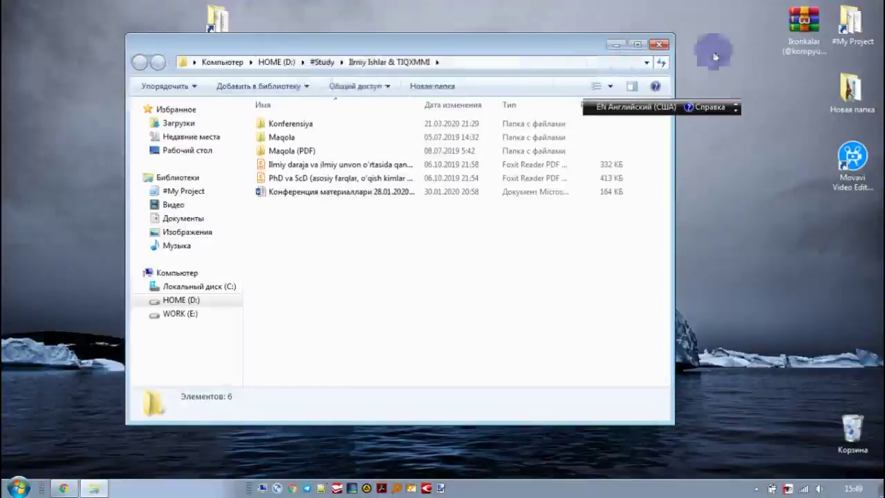
click(619, 47)
right_click(344, 204)
click(379, 256)
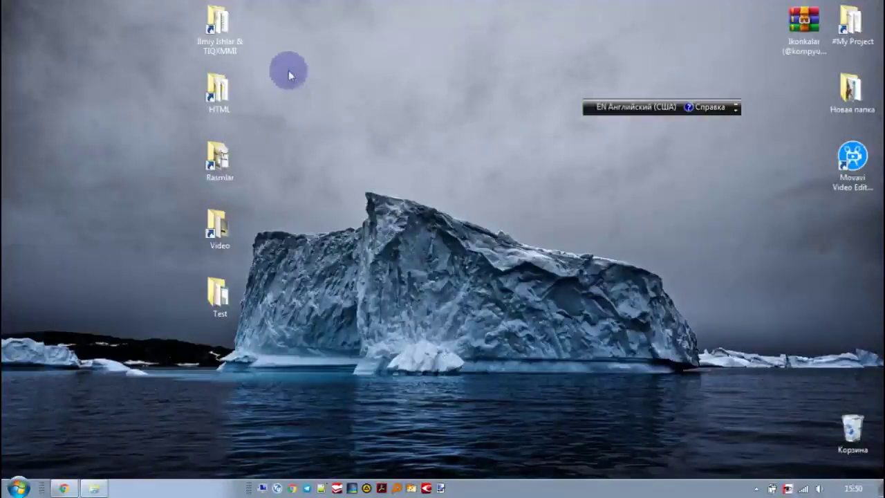
click(212, 29)
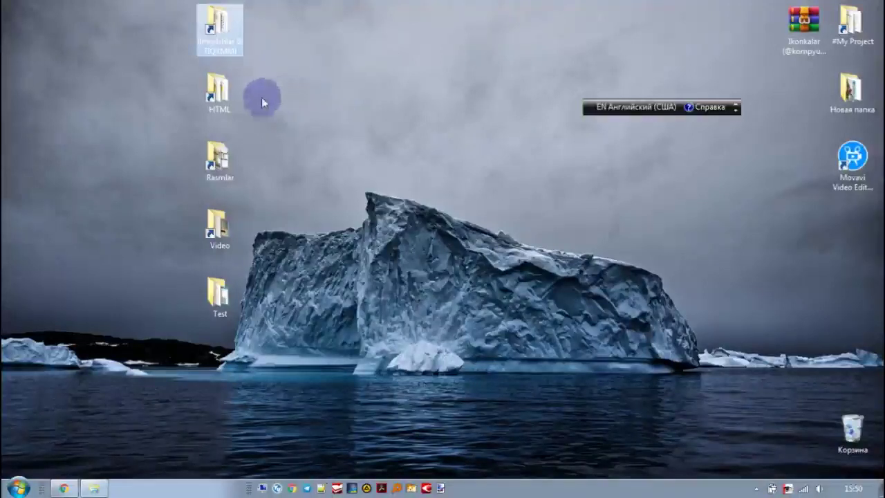
Move the Ikonkalar archive beside the Ilmiy Ishlar & TIQXMMI shortcut, extract it into a folder of the same name, and open that folder
drag(802, 31, 90, 54)
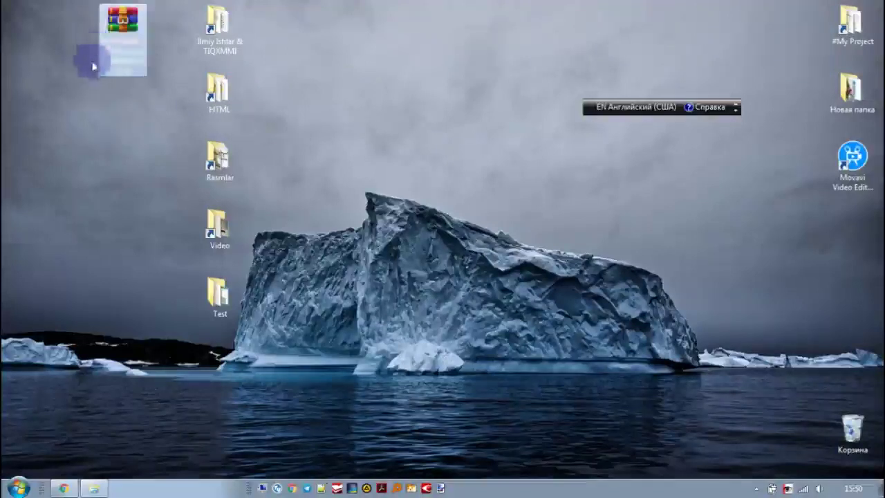
right_click(135, 29)
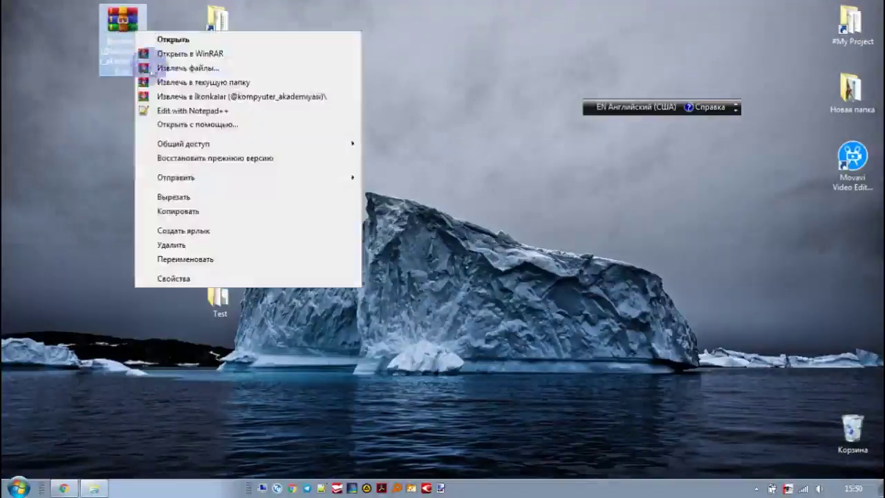
click(159, 99)
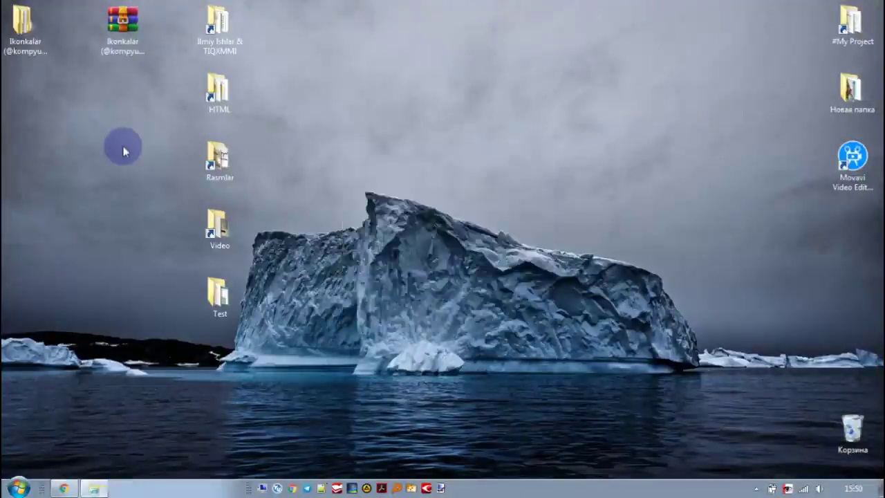
double_click(29, 40)
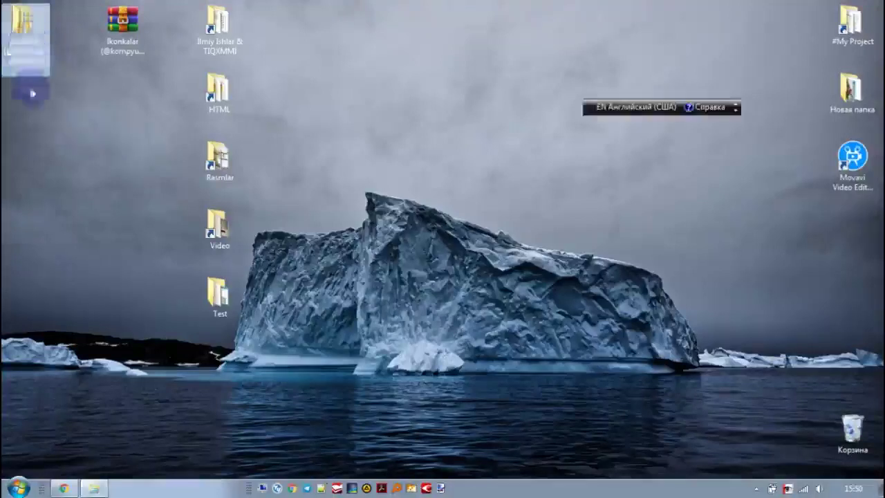
Open the apps folder inside Flamini normal > scalable of the icon pack and browse its icons
double_click(320, 146)
double_click(297, 140)
double_click(305, 154)
click(299, 153)
double_click(303, 155)
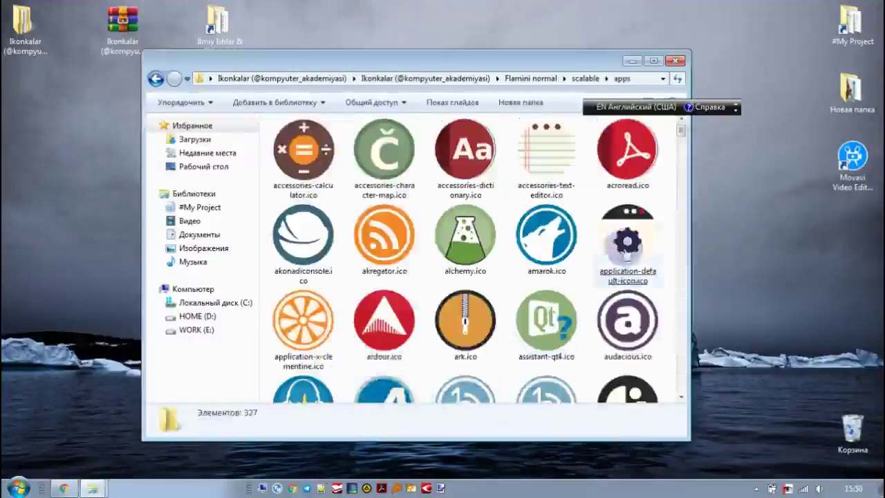
scroll(679, 134, down, 1)
drag(679, 134, 692, 204)
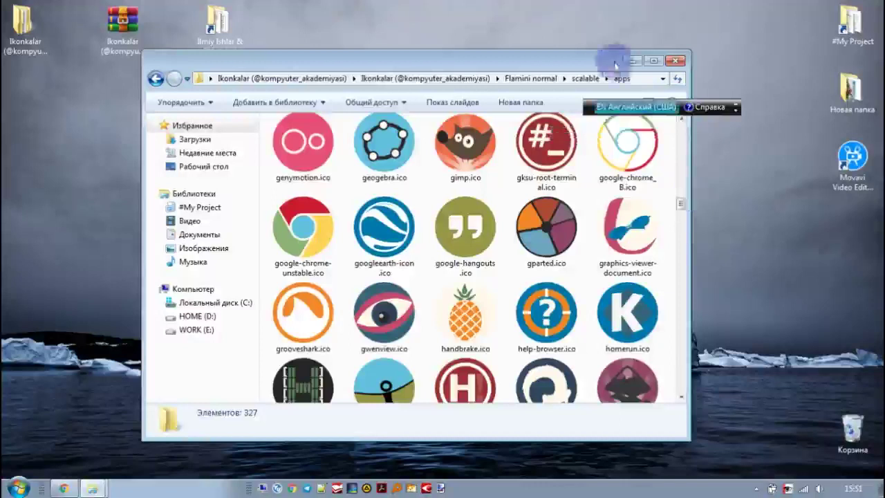
Move the icon folder window aside, dock the floating language bar in the taskbar, and reduce it to the EN indicator
drag(606, 67, 481, 58)
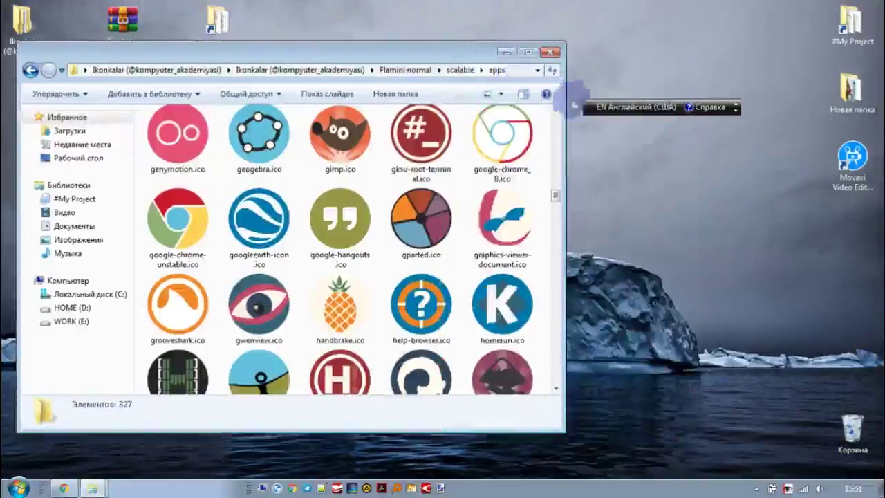
drag(590, 107, 702, 490)
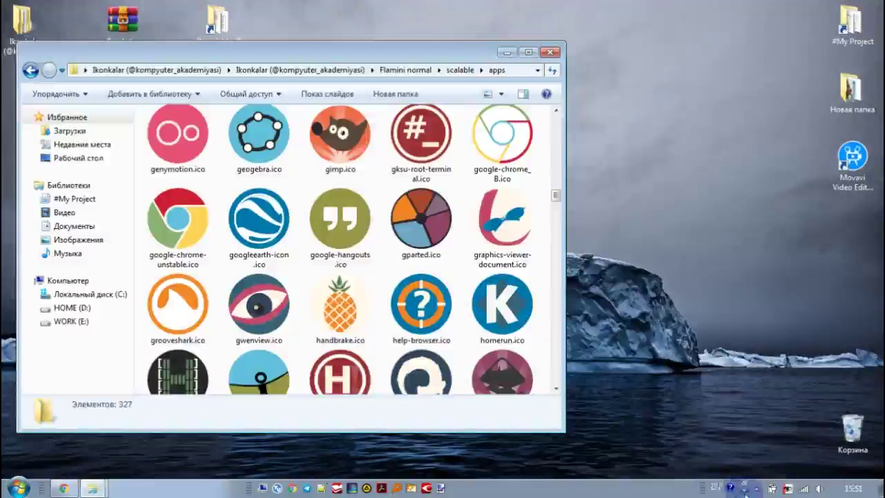
right_click(744, 491)
click(750, 434)
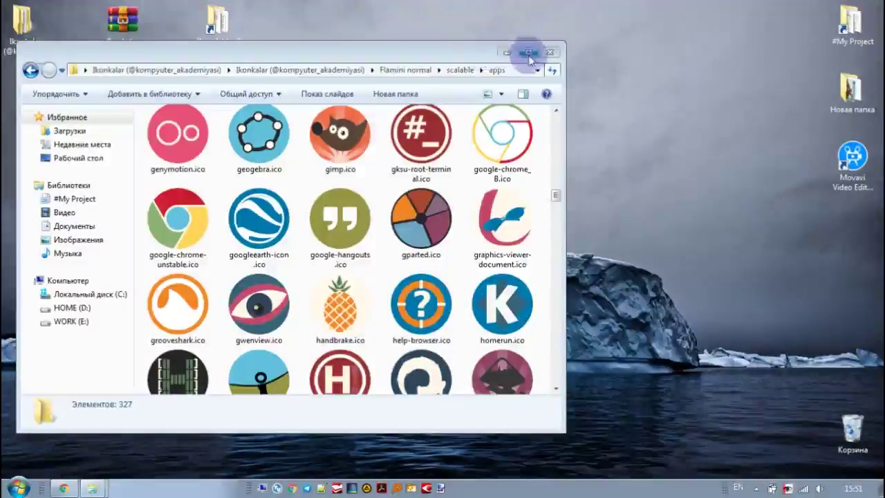
Look through more of the icons in the apps folder and close its window
scroll(560, 229, down, 1)
scroll(560, 228, down, 10)
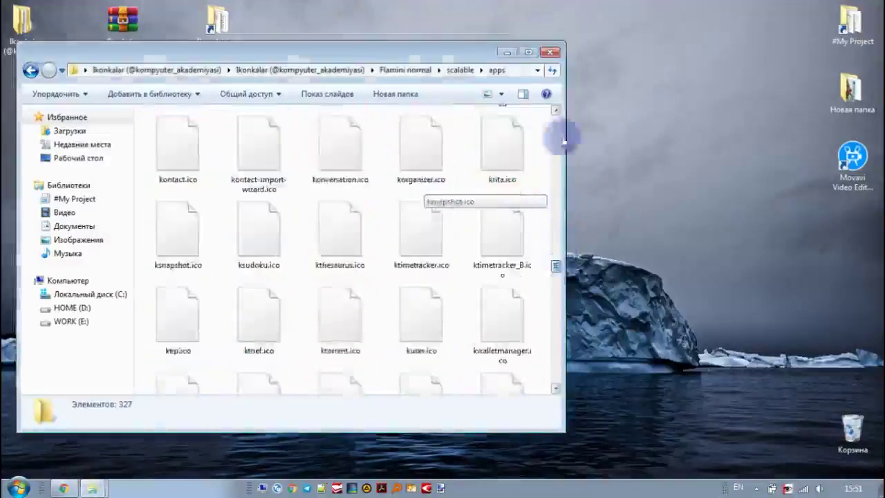
click(549, 52)
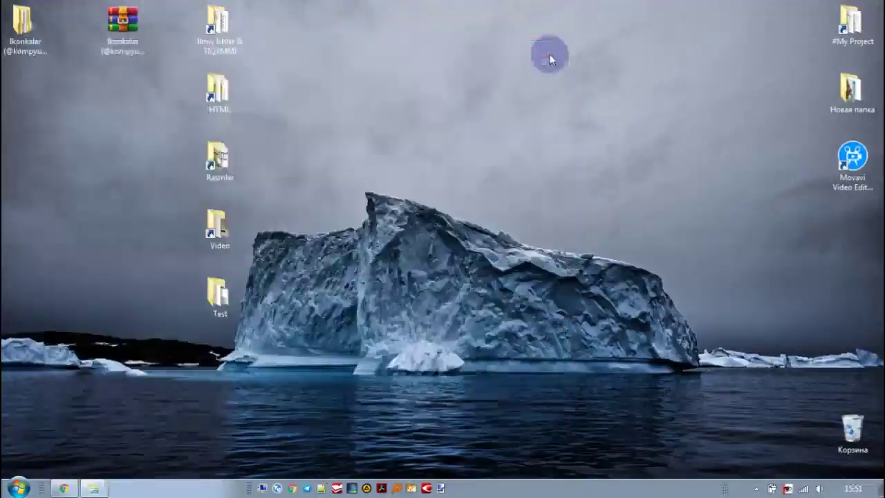
Open the properties of the Ilmiy Ishlar & TIQXMMI shortcut and start browsing for a custom icon file
right_click(212, 36)
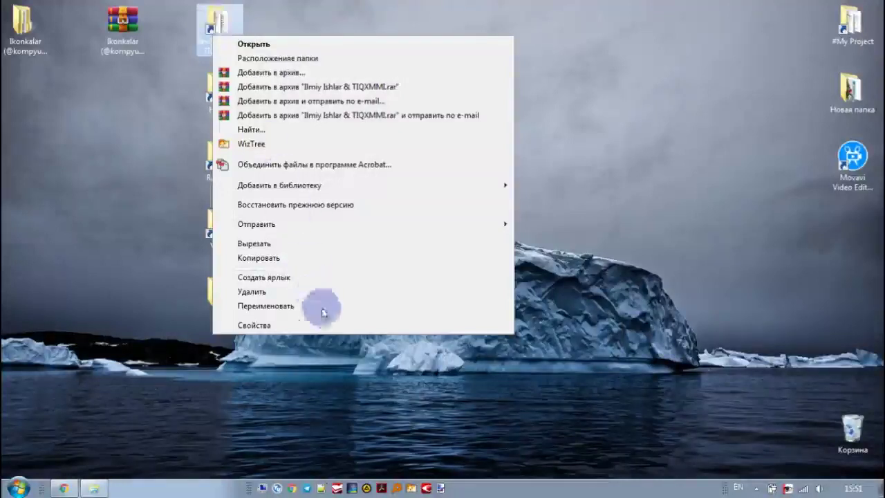
click(336, 324)
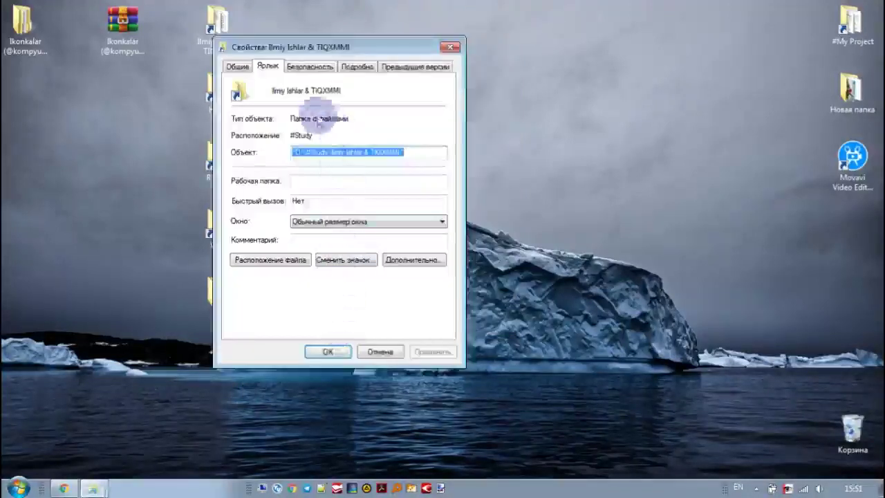
click(268, 66)
click(346, 261)
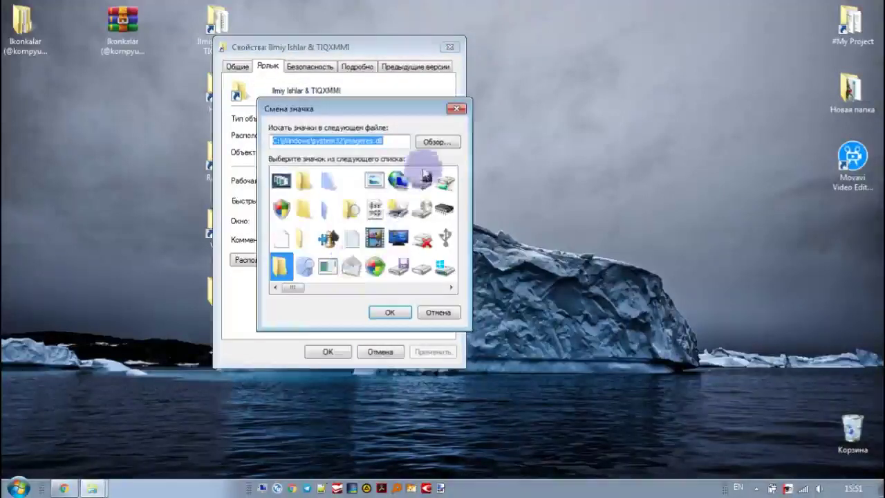
click(433, 142)
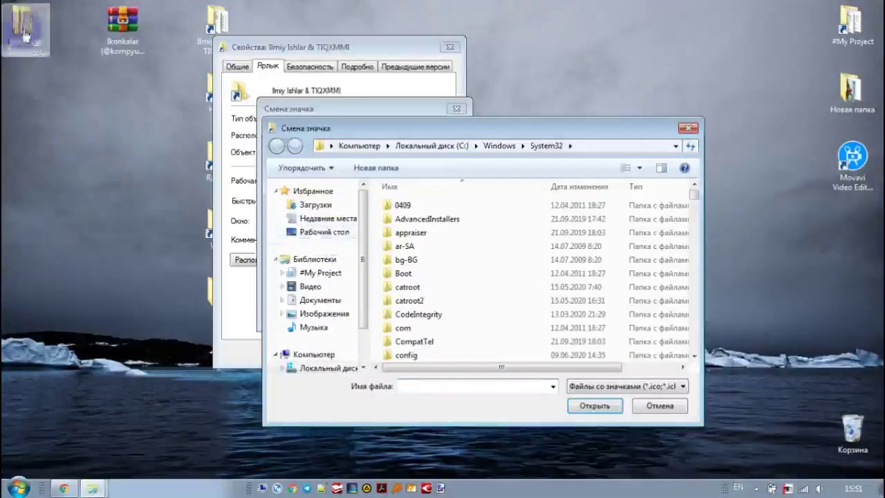
click(296, 230)
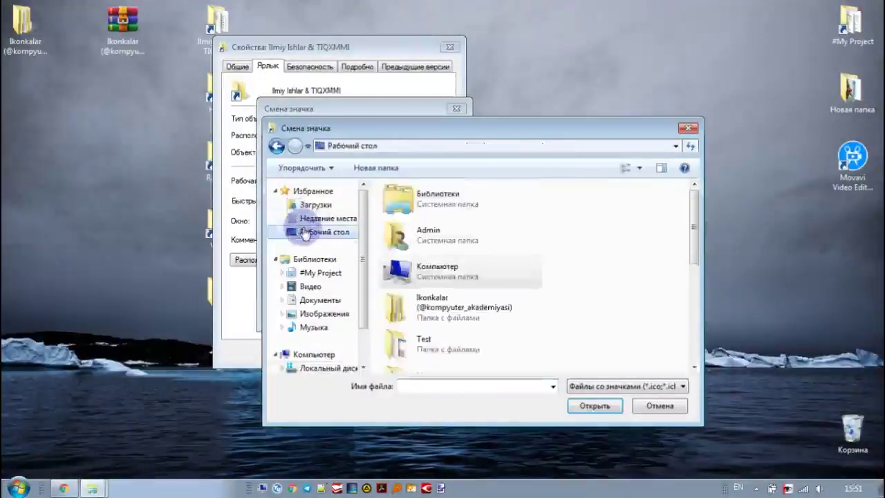
double_click(444, 306)
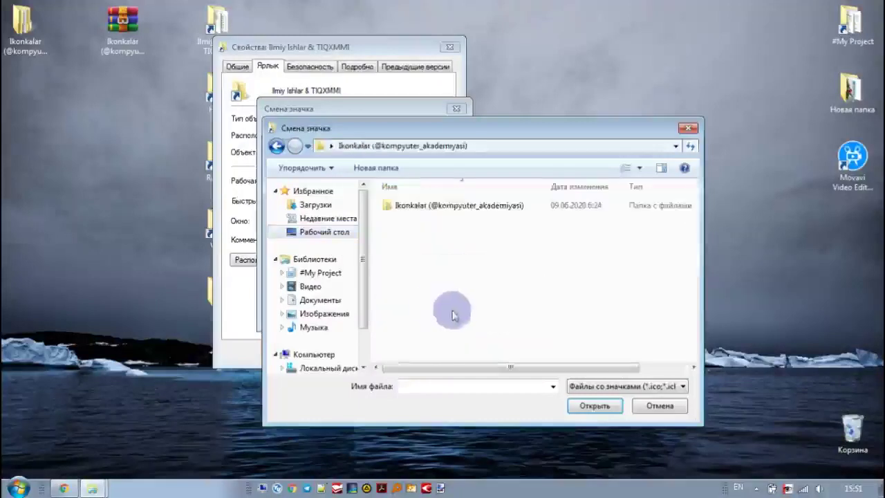
click(417, 206)
double_click(417, 206)
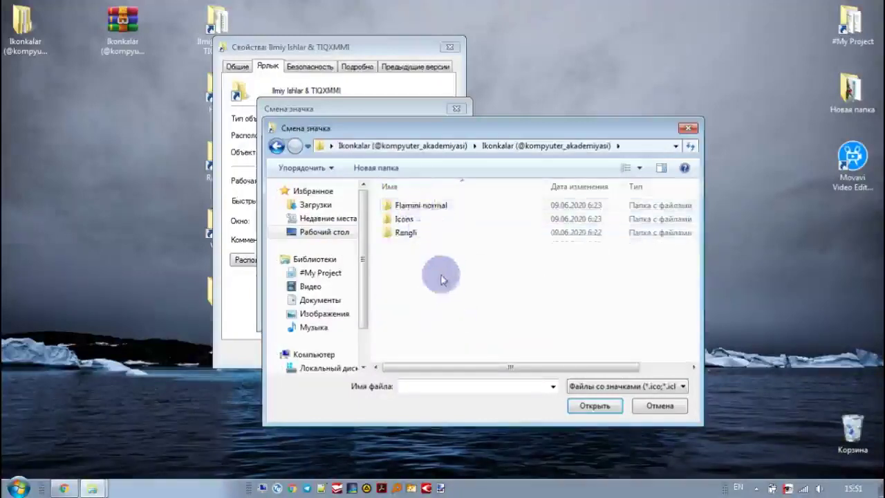
double_click(420, 206)
double_click(421, 220)
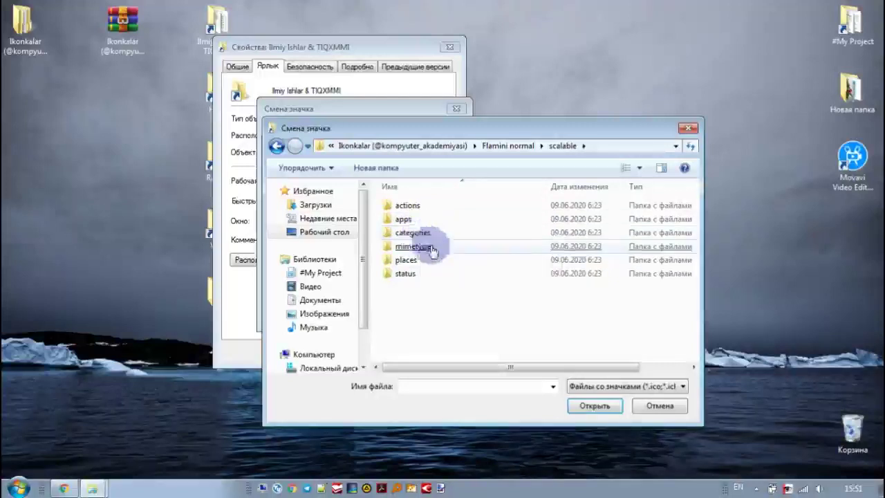
Choose the round blue globe emblem as the Ilmiy Ishlar & TIQXMMI shortcut's icon and apply the properties
click(421, 233)
key(Return)
double_click(564, 220)
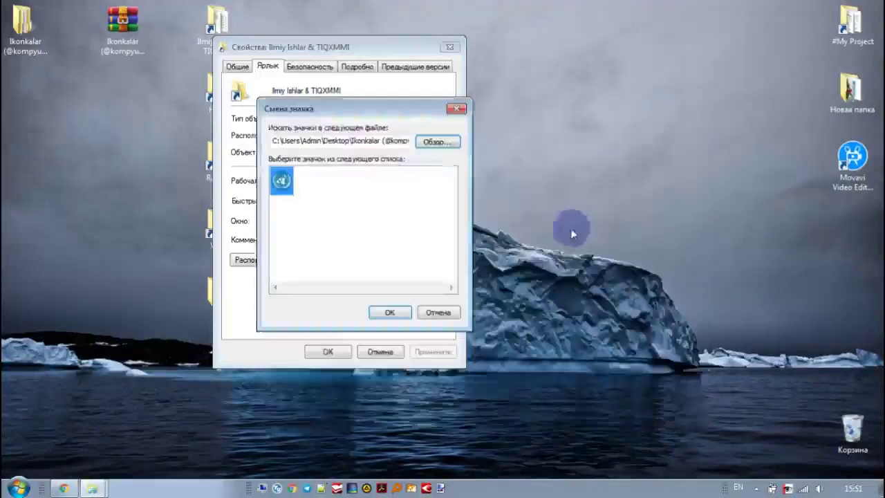
click(389, 311)
click(328, 352)
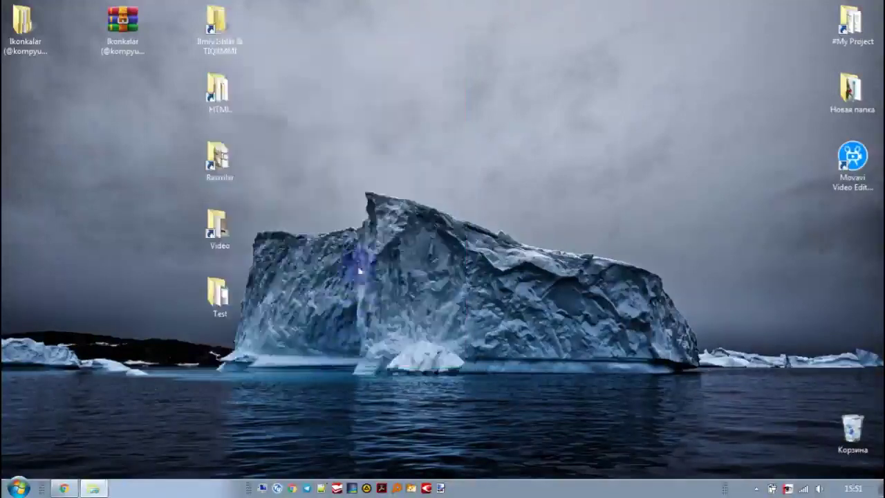
Refresh the desktop and add the Ilmiy Ishlar & TIQXMMI shortcut to the end of the taskbar's shortcut toolbar
right_click(282, 79)
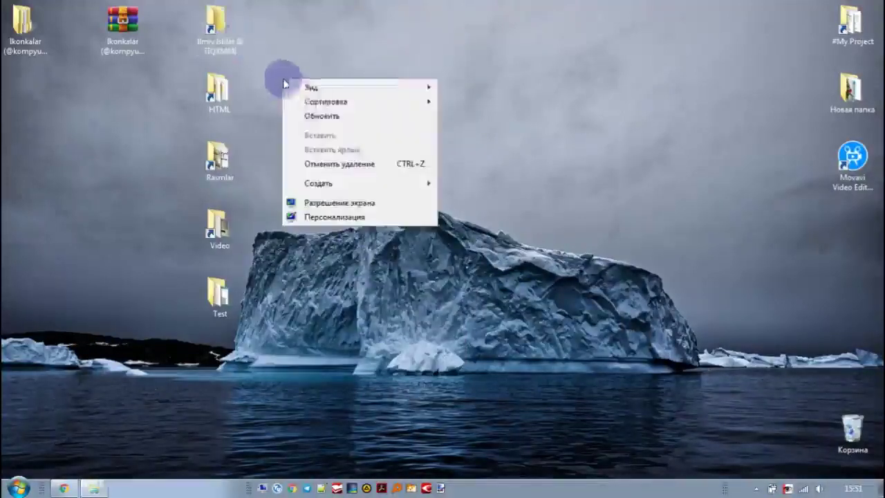
click(320, 116)
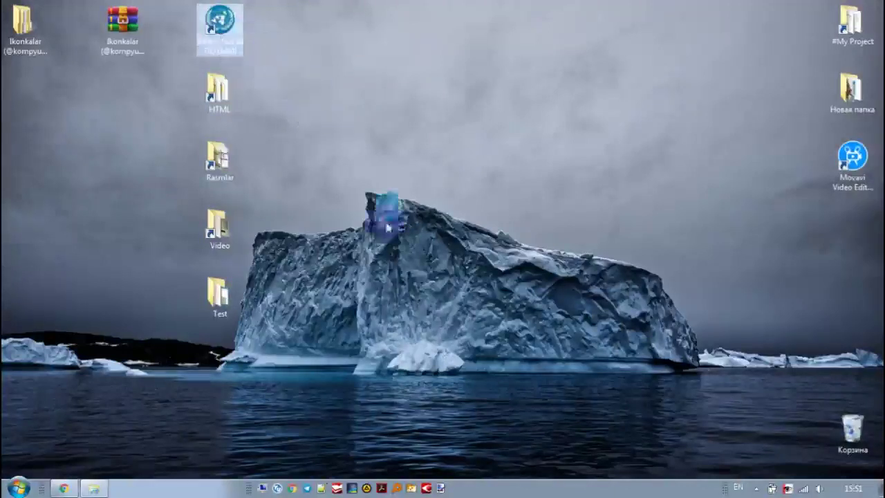
click(498, 488)
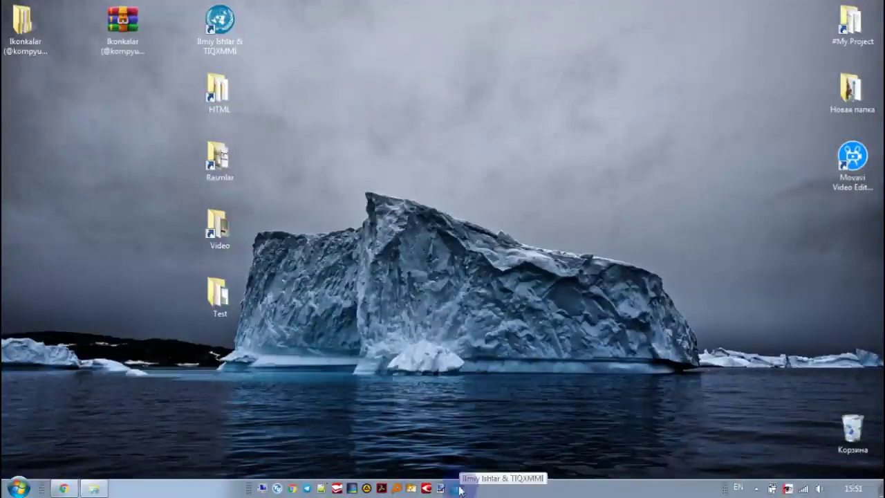
Change the HTML shortcut's icon to the light blue chromium-browser.ico from Flamini normal > scalable > apps, and refresh the desktop
right_click(223, 92)
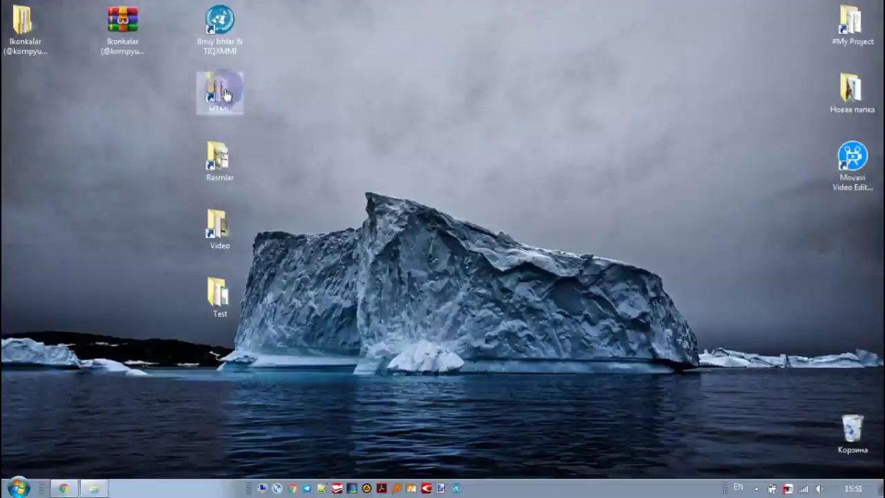
click(265, 378)
click(369, 328)
click(335, 262)
double_click(415, 233)
double_click(482, 250)
scroll(711, 233, down, 3)
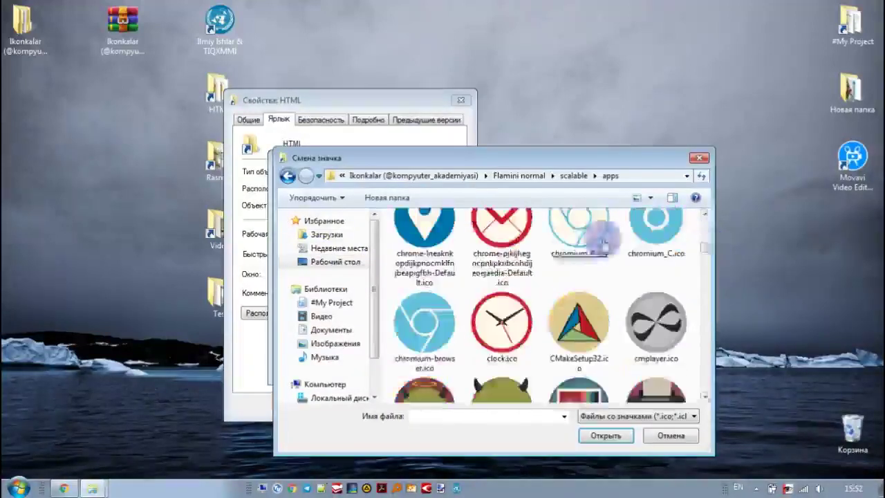
click(605, 434)
click(340, 403)
right_click(305, 124)
click(334, 161)
Change the Rasmlar shortcut's icon to the blue speaker from the Flamini normal > scalable icons
right_click(217, 159)
click(259, 445)
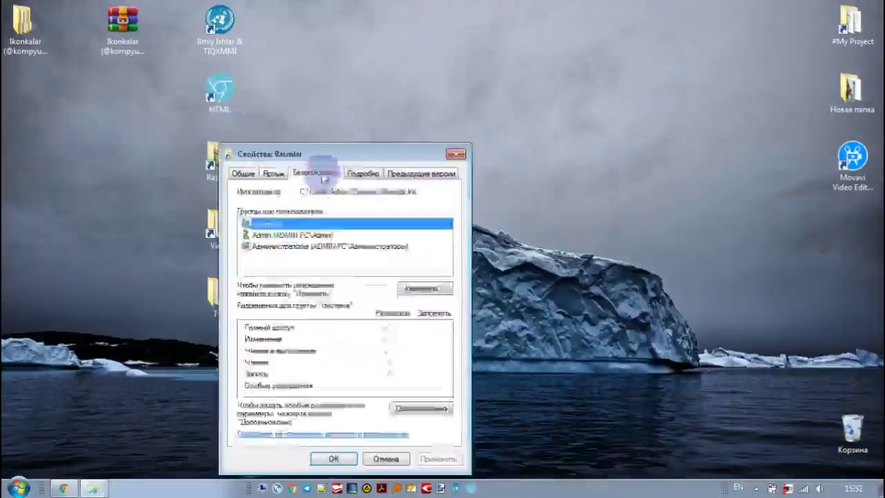
click(369, 328)
click(330, 261)
double_click(437, 336)
double_click(414, 233)
double_click(451, 247)
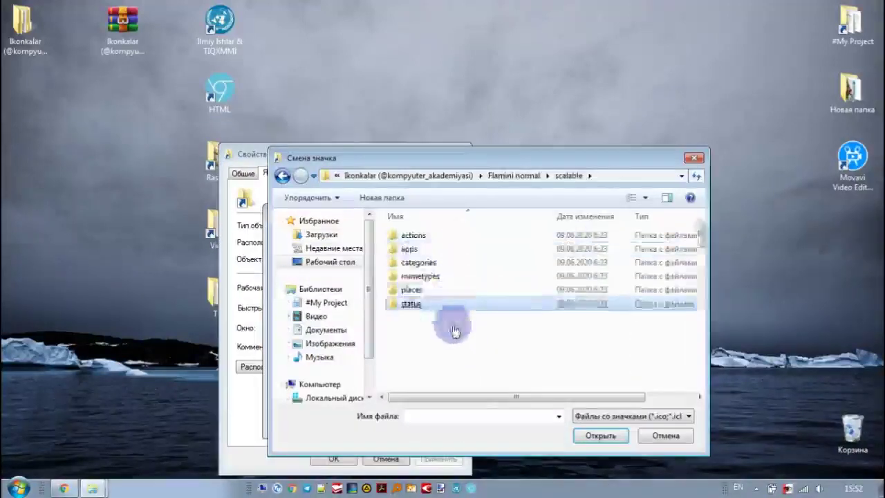
double_click(451, 325)
double_click(442, 235)
click(395, 419)
click(336, 458)
Change the Video shortcut's icon to the round dark play symbol from the Ikonkalar icon pack
right_click(217, 228)
click(259, 220)
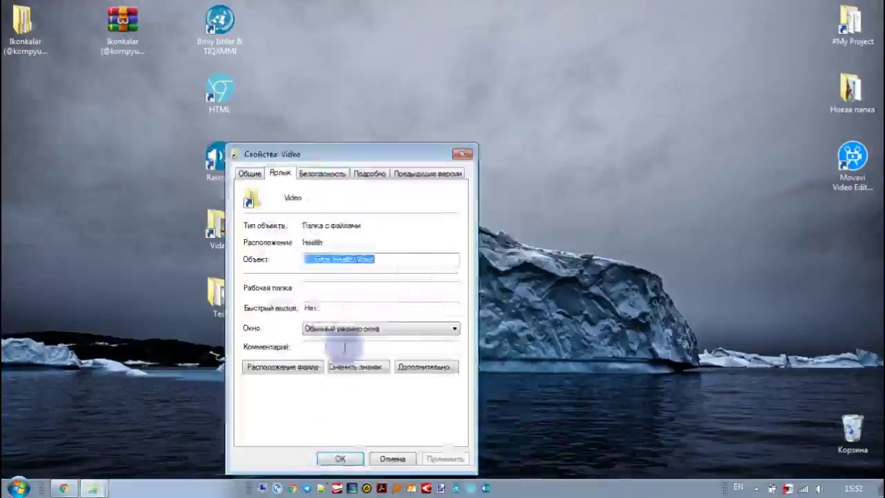
click(355, 310)
click(450, 189)
click(330, 262)
double_click(437, 336)
double_click(439, 237)
scroll(652, 373, down, 10)
click(652, 355)
double_click(652, 356)
click(399, 419)
click(340, 459)
right_click(217, 298)
click(263, 291)
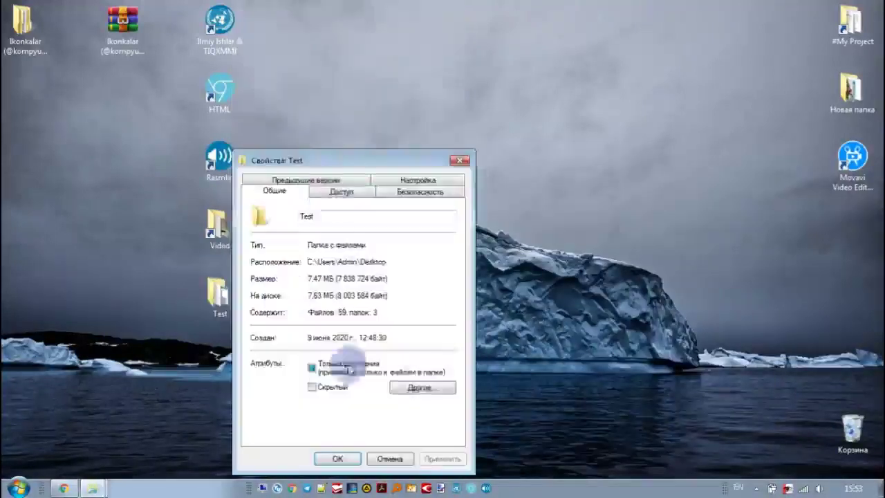
key(Escape)
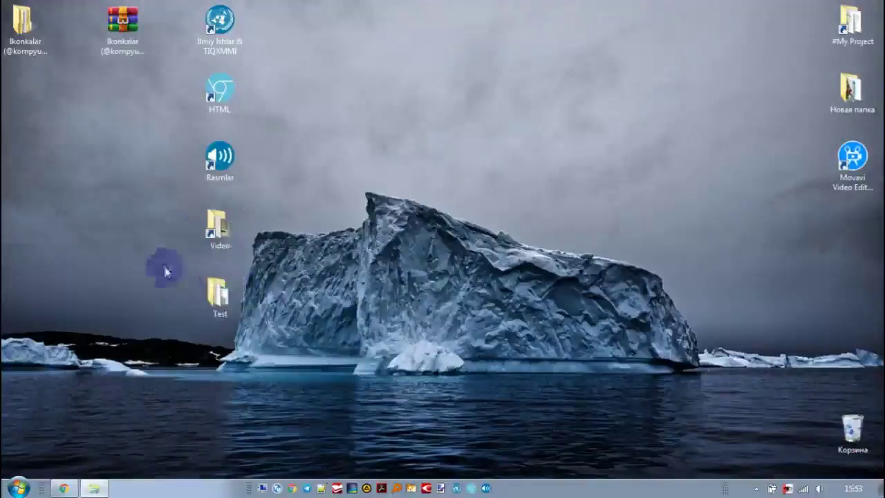
Set the Test folder's icon to UWP Alarm.ico from the Icons folder of the icon pack through the folder's customization properties
right_click(223, 299)
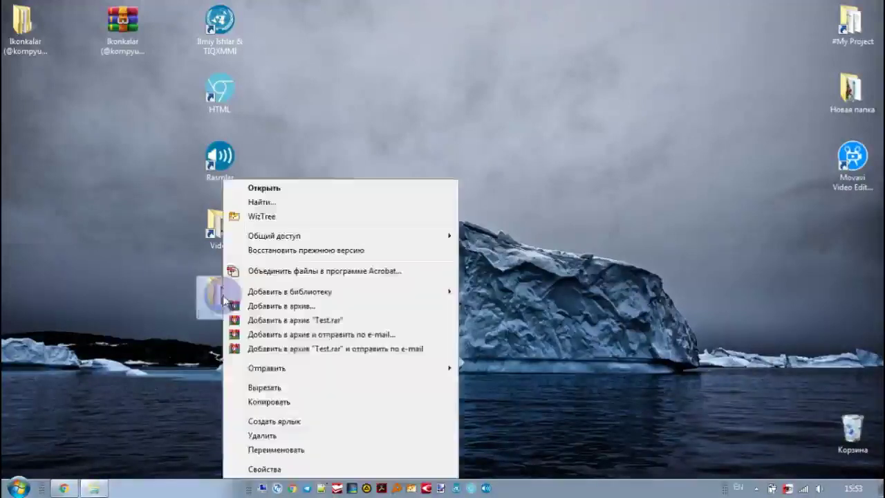
click(237, 468)
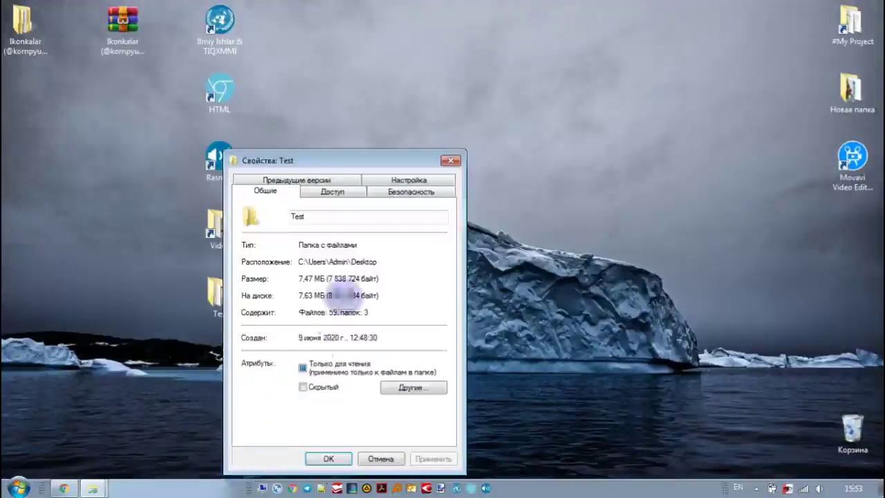
click(409, 180)
click(295, 386)
click(446, 255)
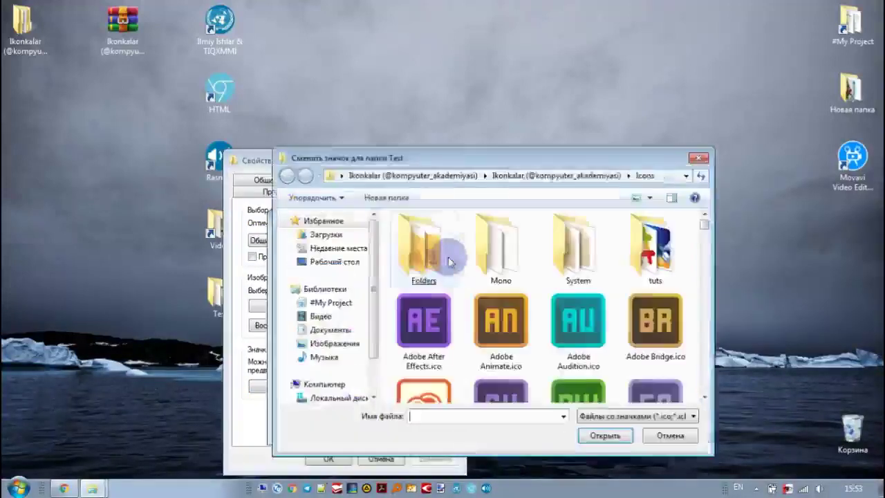
drag(704, 225, 726, 385)
double_click(421, 262)
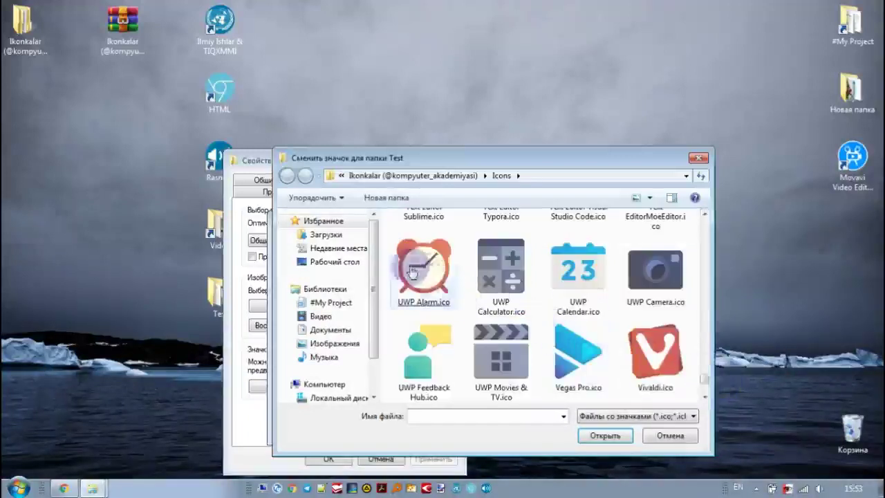
click(411, 426)
click(328, 459)
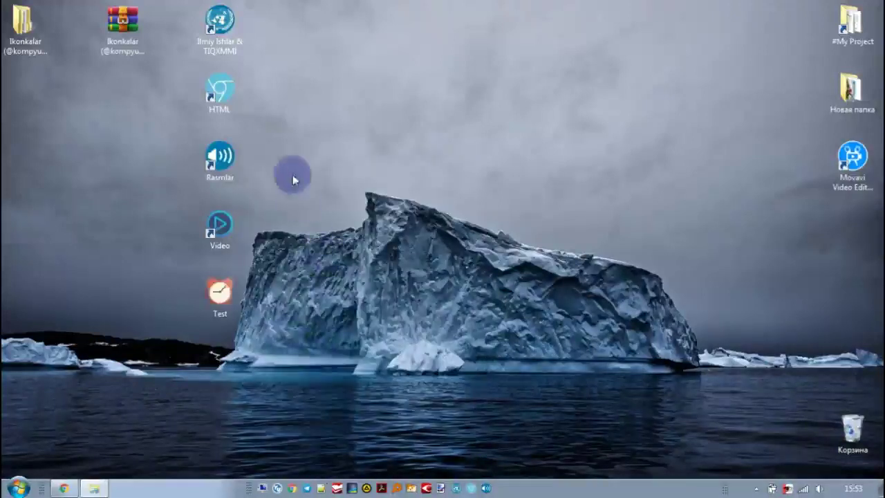
Add the Test folder to the taskbar's shortcut toolbar, and delete the folder shortcuts, Test and the Ikonkalar archive from the desktop
drag(293, 237, 528, 484)
drag(311, 318, 111, 28)
key(Delete)
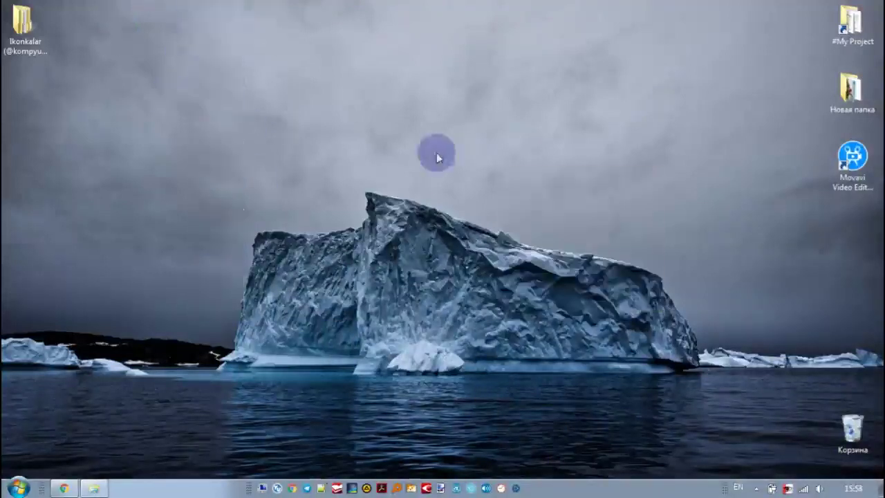
Shift the shortcut toolbar slightly along the taskbar toward its middle
right_click(402, 188)
click(311, 270)
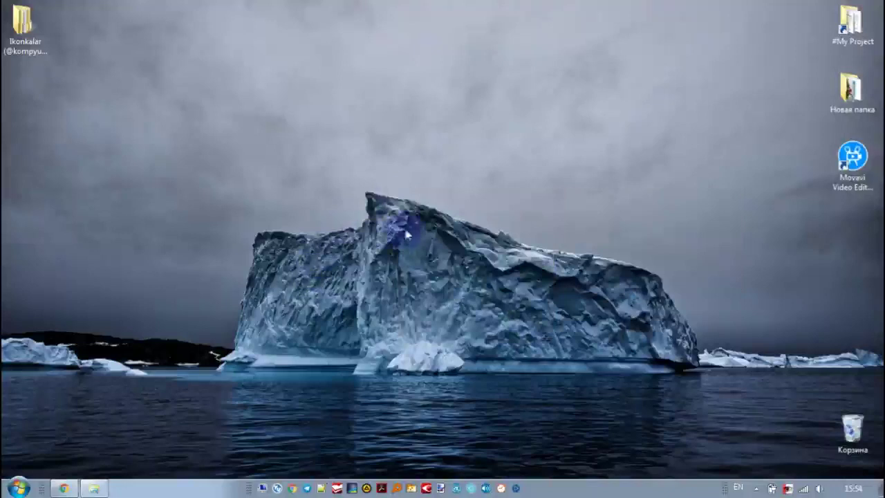
drag(247, 488, 280, 489)
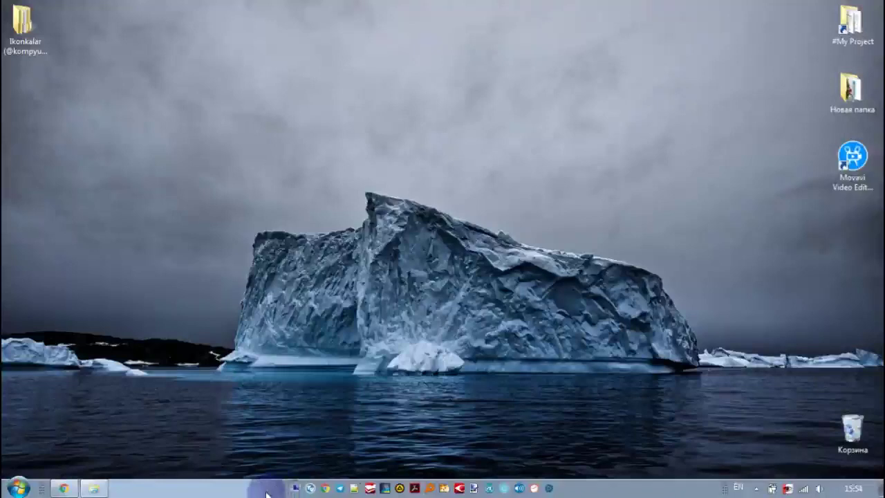
Turn off small icons in the taskbar properties, apply the change and close the properties
right_click(266, 492)
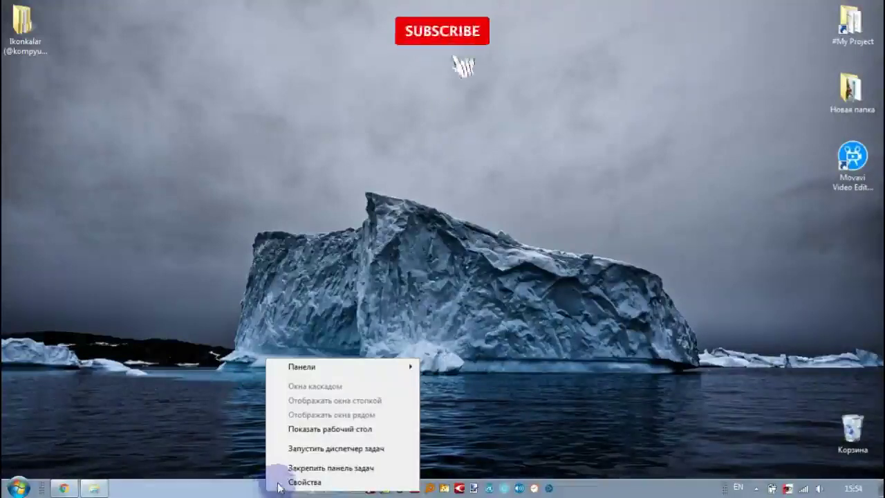
click(277, 482)
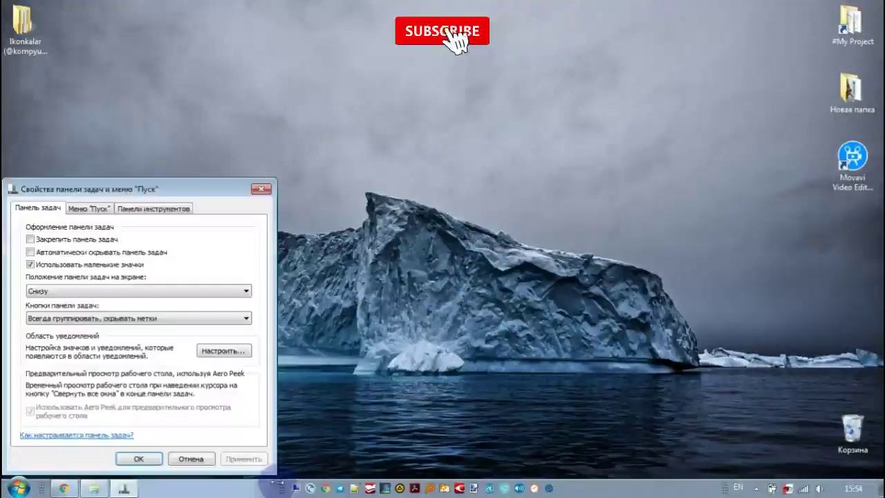
click(97, 270)
click(238, 458)
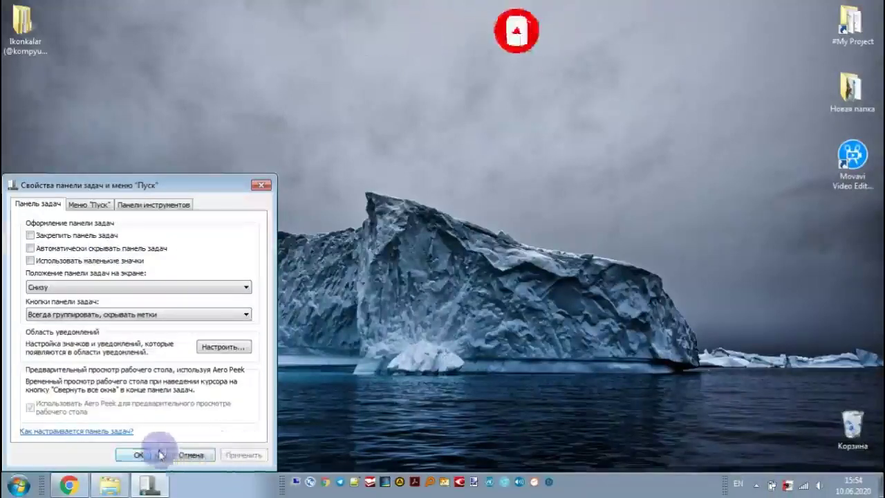
click(198, 455)
Turn small taskbar icons back on in the taskbar properties and apply the setting
right_click(270, 484)
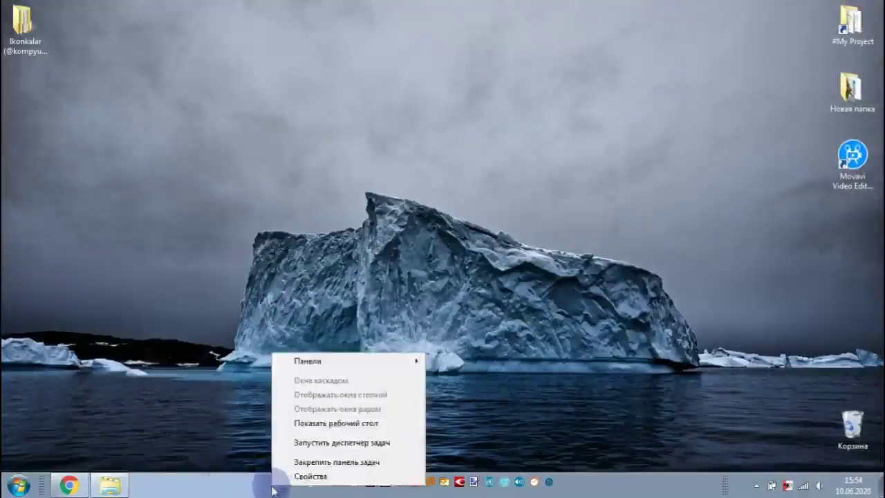
click(278, 476)
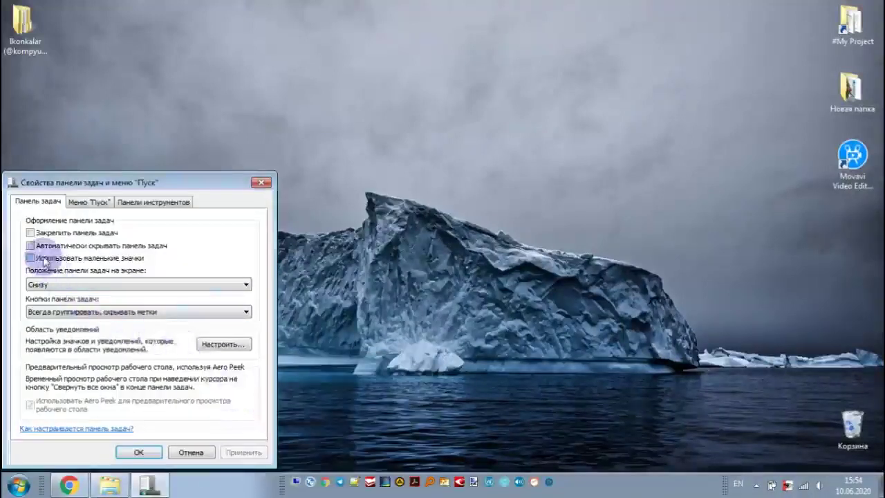
click(240, 456)
click(139, 452)
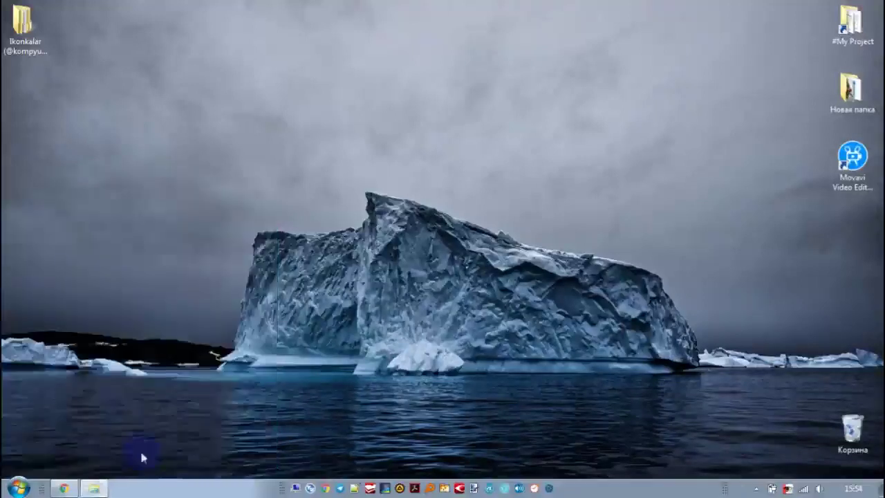
Lock the taskbar, and test its shortcut toolbar by opening the Computer shortcut and closing the window
right_click(597, 494)
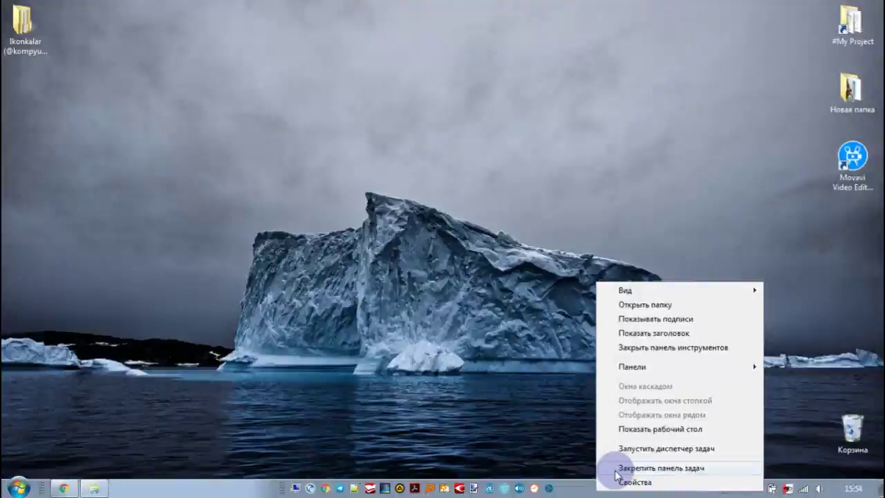
click(615, 470)
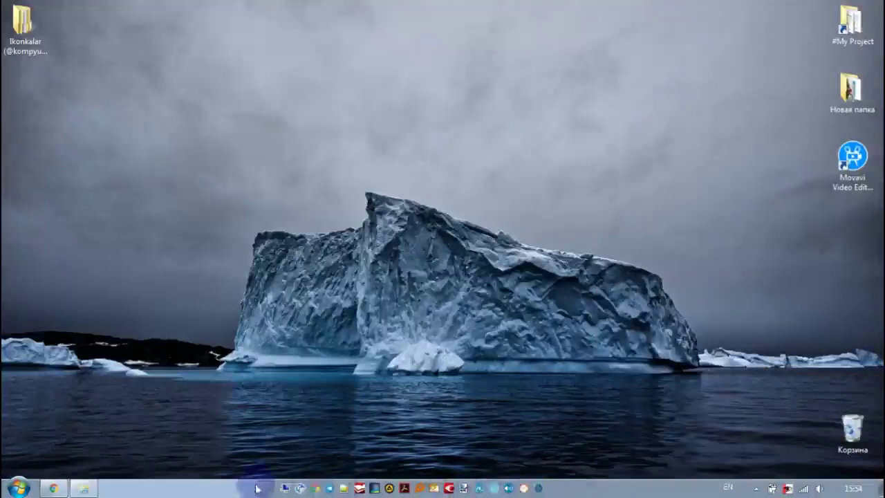
click(284, 488)
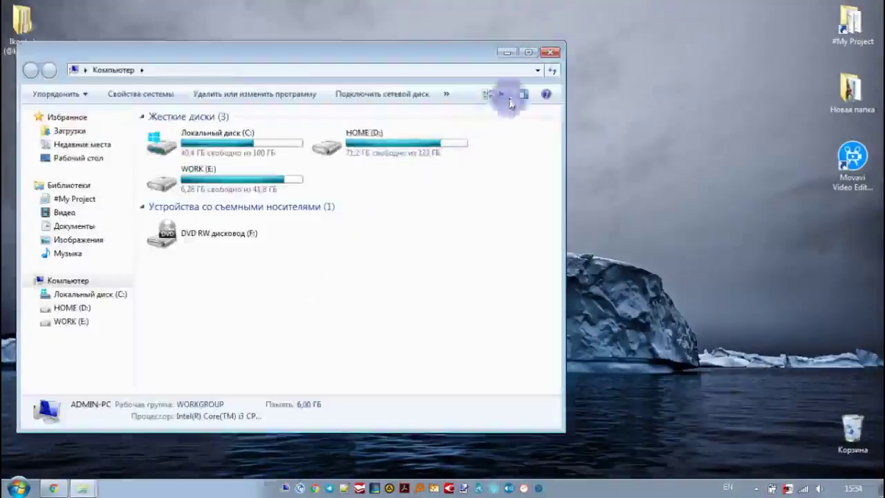
click(554, 38)
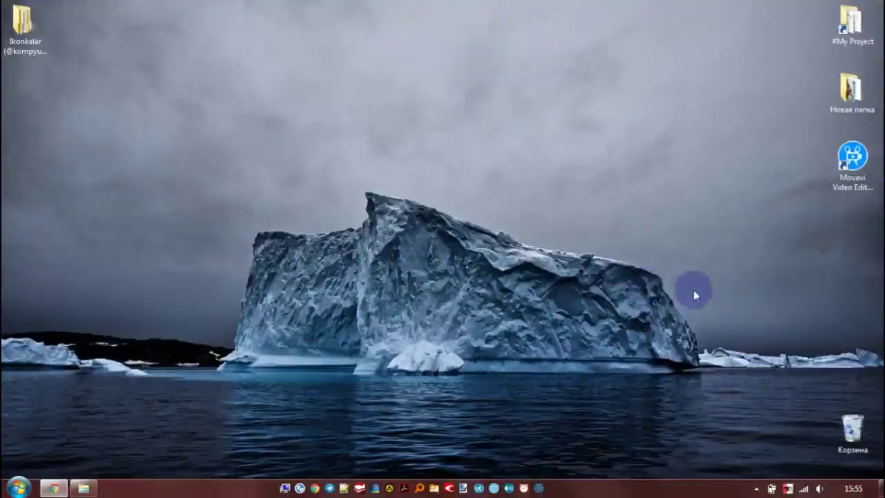